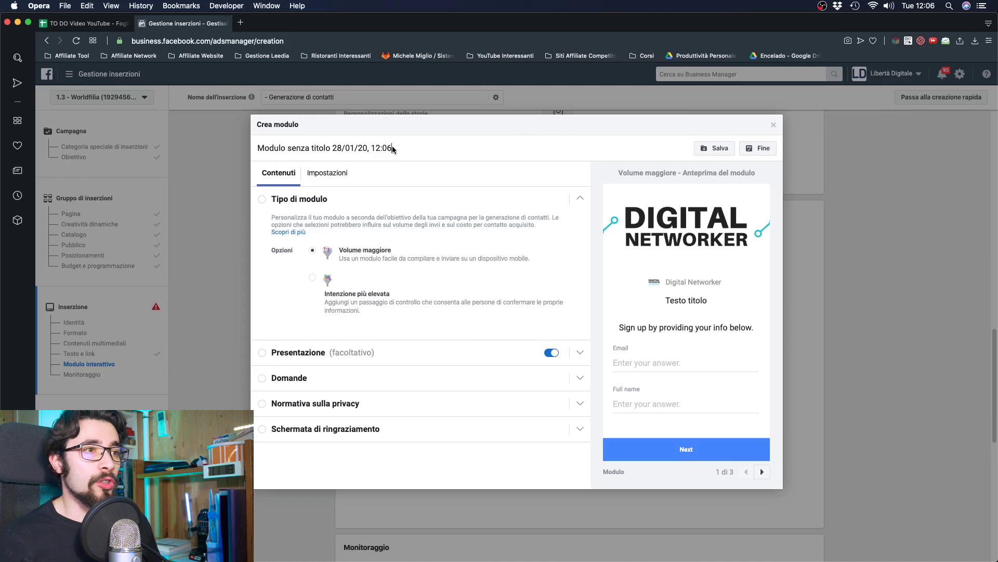
- Rename the lead form as "prova tutorial youtube"
triple_click(391, 147)
text(pro)
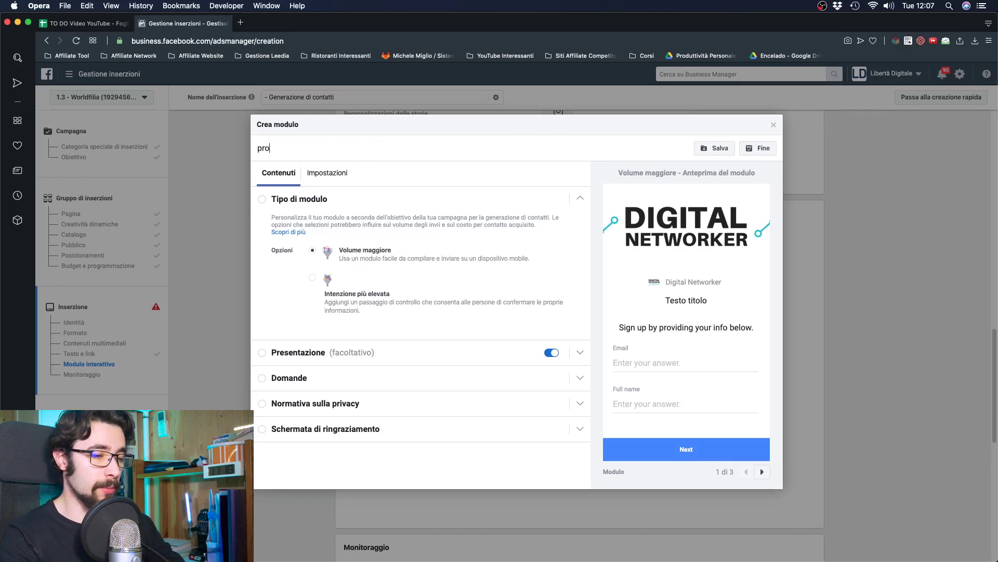
text(va tutorial youtube)
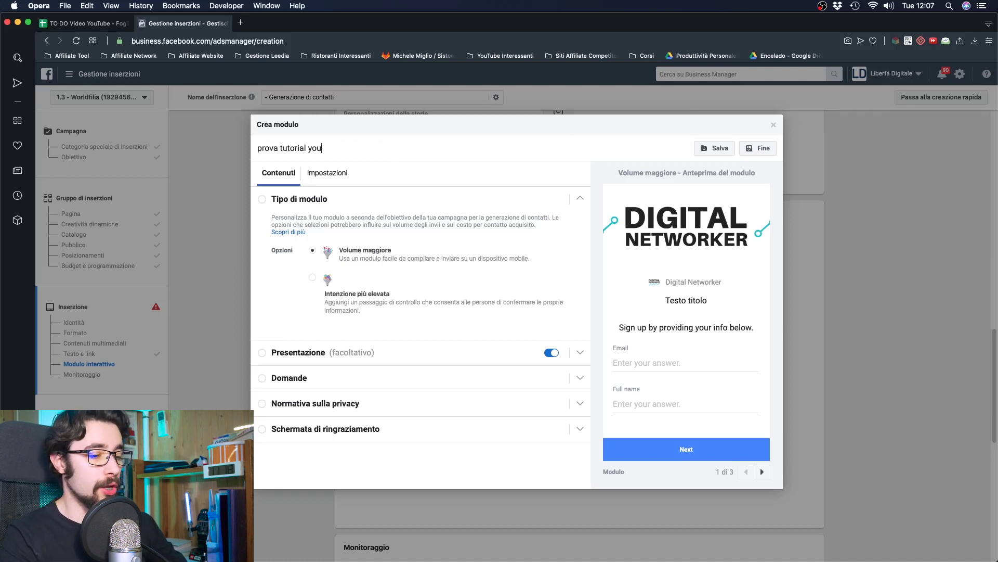
key(Return)
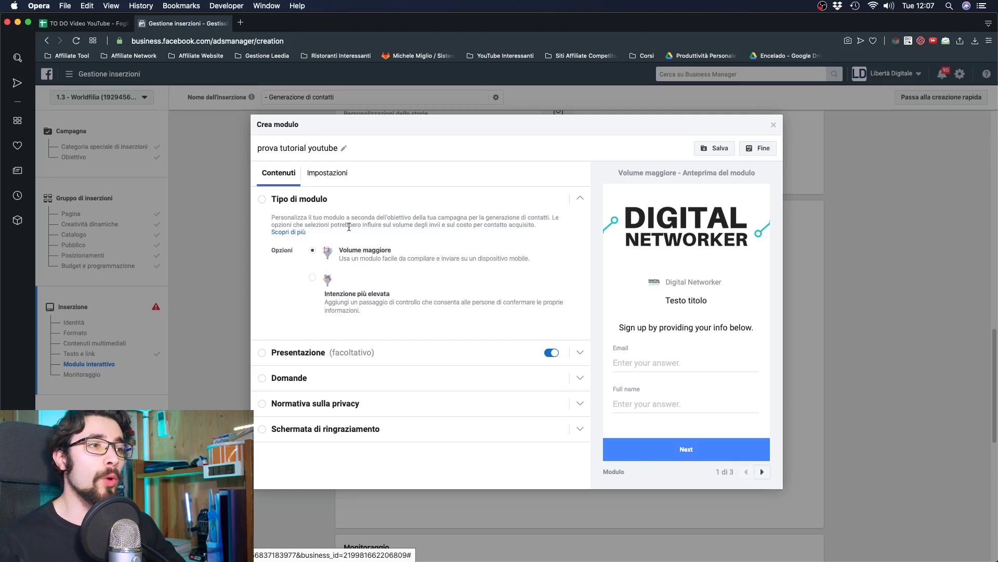
- Try the Intenzione più elevata form type, return to Volume maggiore, and preview its disclaimer and thank-you screens
click(353, 304)
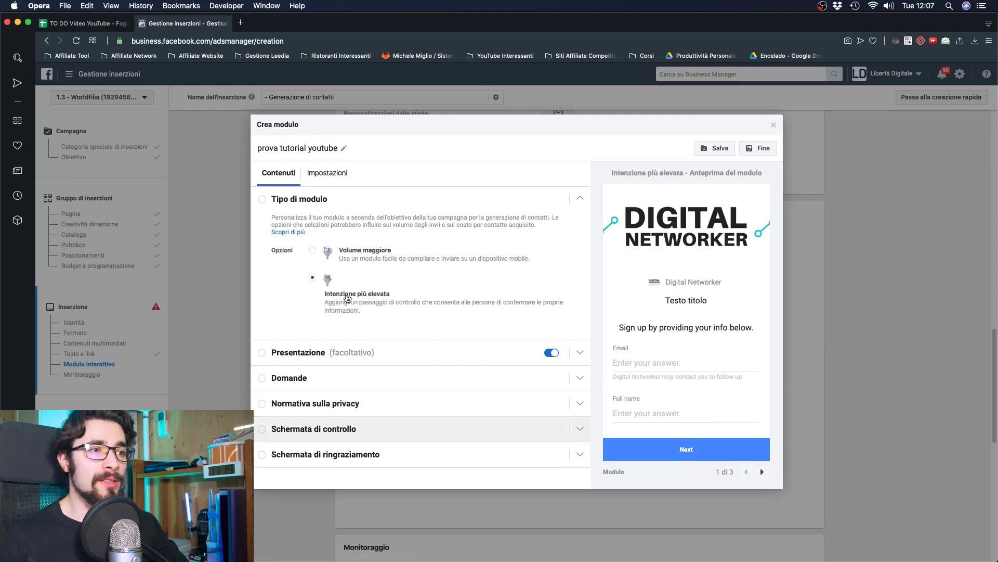
click(338, 255)
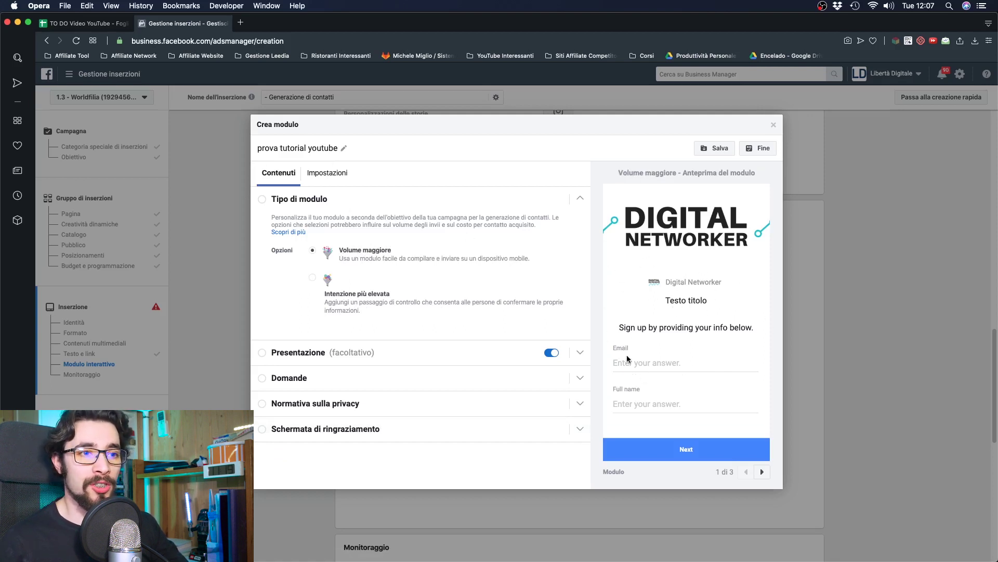
click(762, 471)
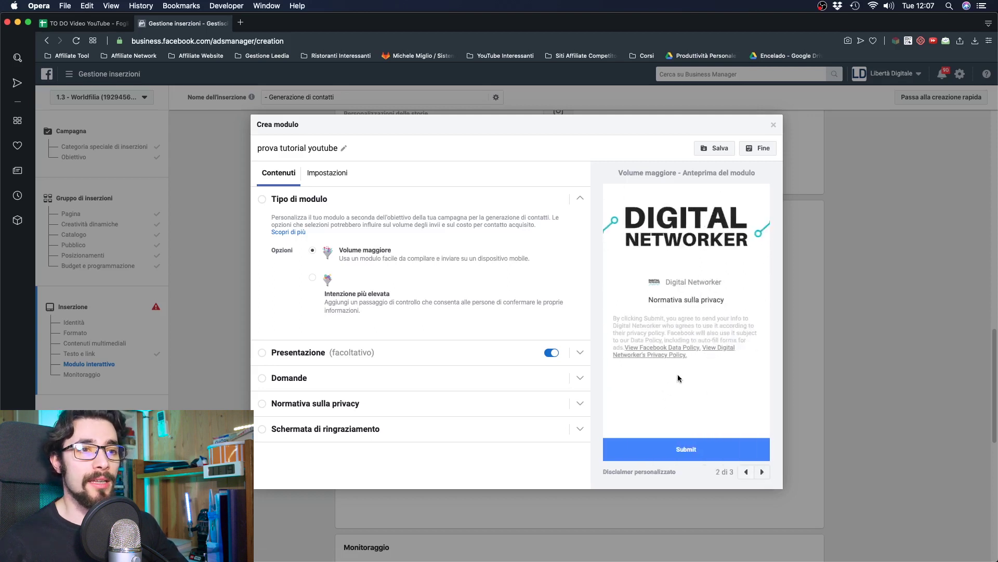
click(762, 471)
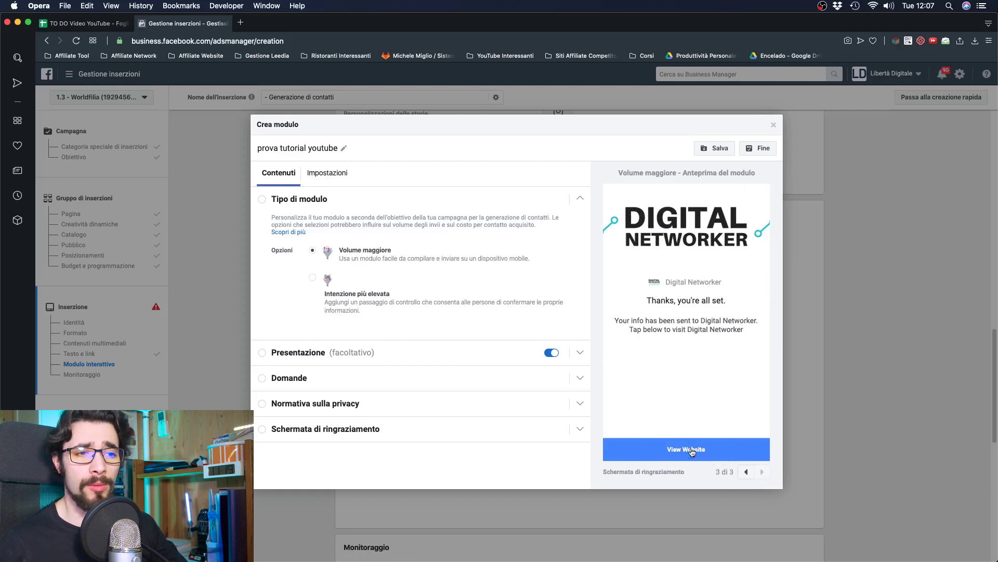
- Switch the form type to Intenzione più elevata and preview its form, review and thank-you screens
click(350, 294)
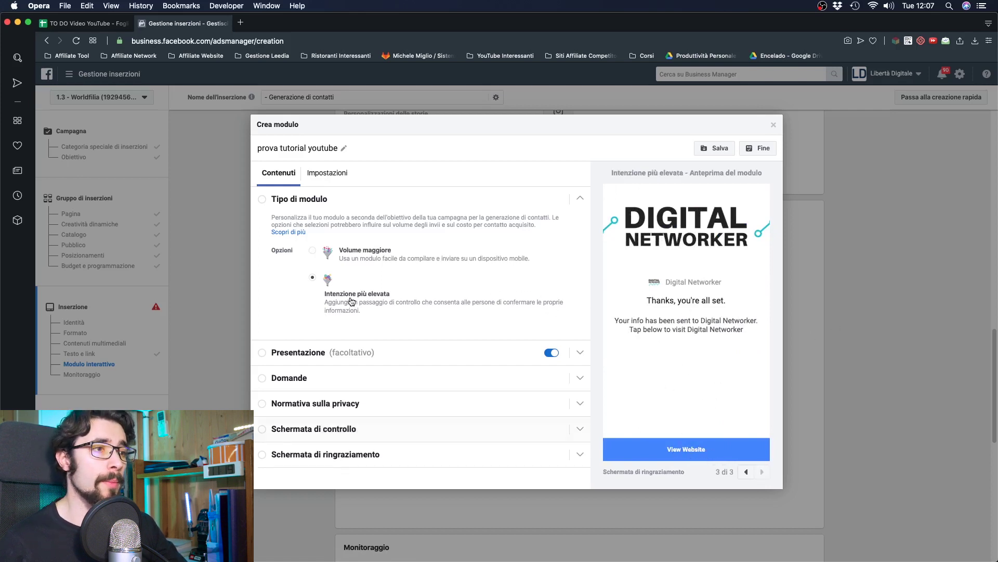
click(746, 472)
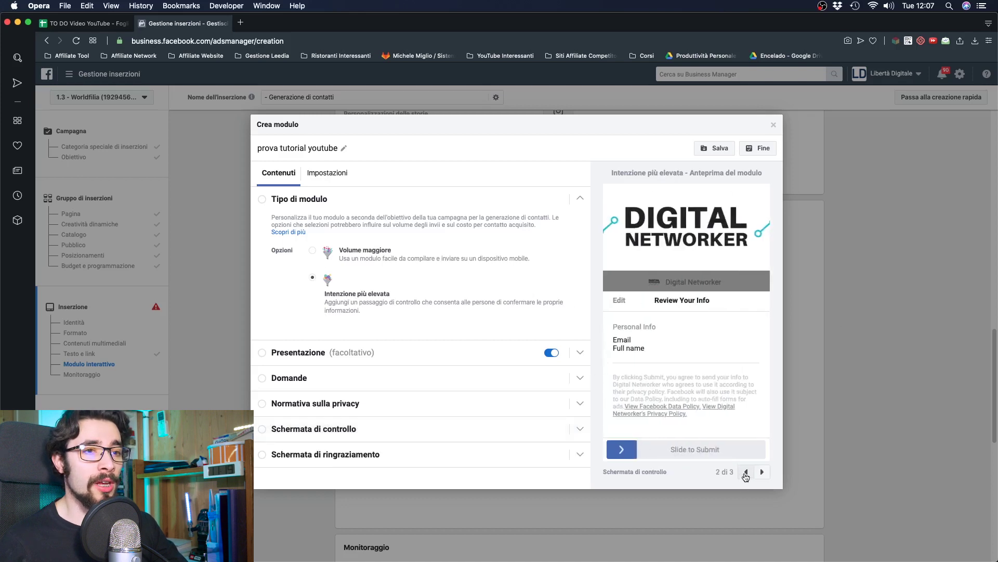
click(746, 472)
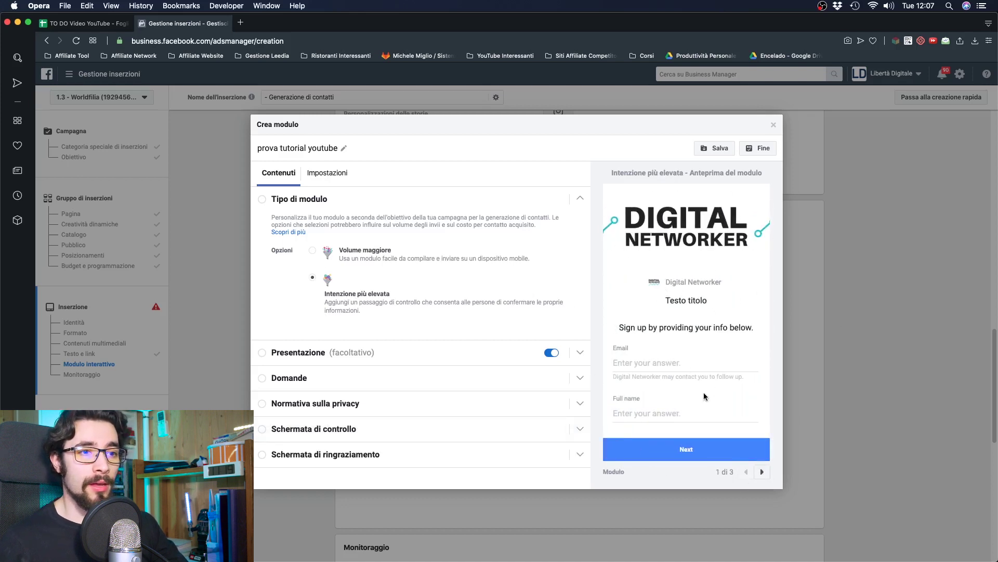
click(762, 472)
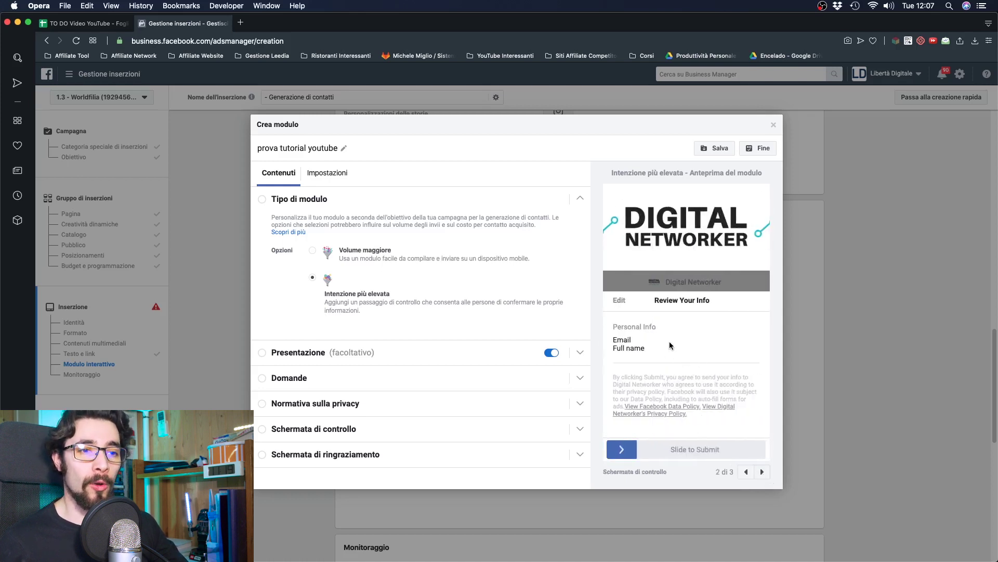
click(762, 472)
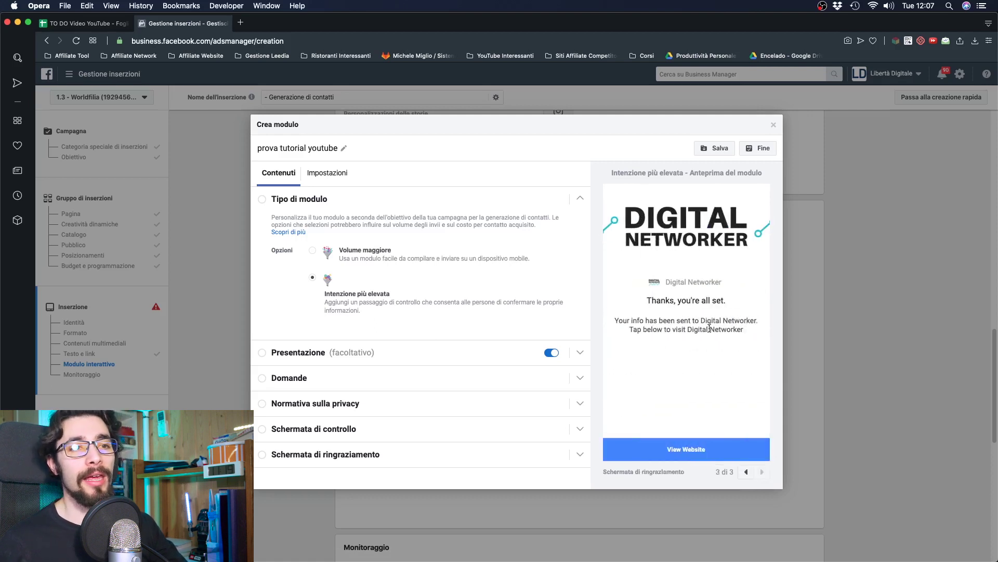
click(746, 472)
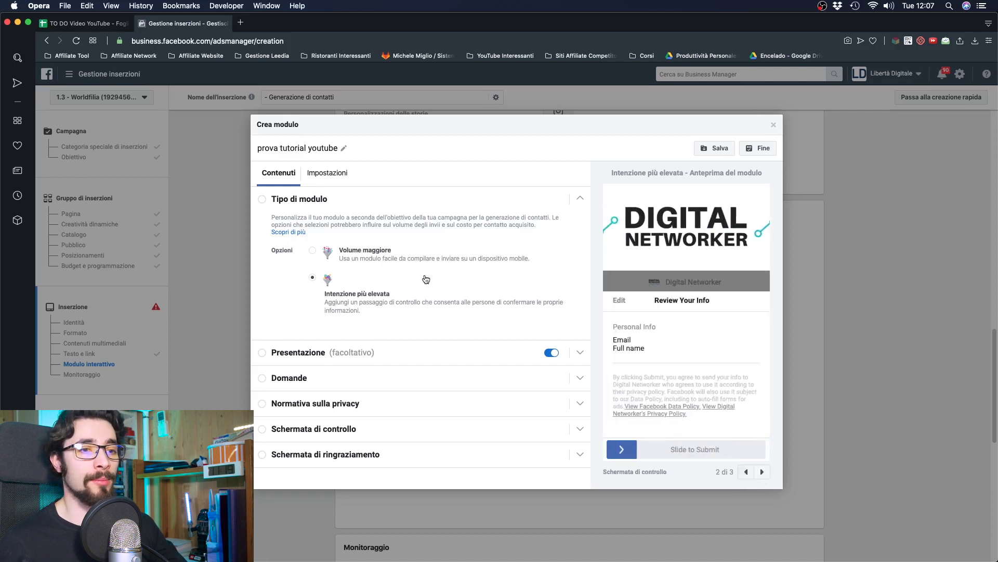
- Compare the second preview screen of Volume maggiore and Intenzione più elevata, and leave Intenzione più elevata selected as form type
click(379, 252)
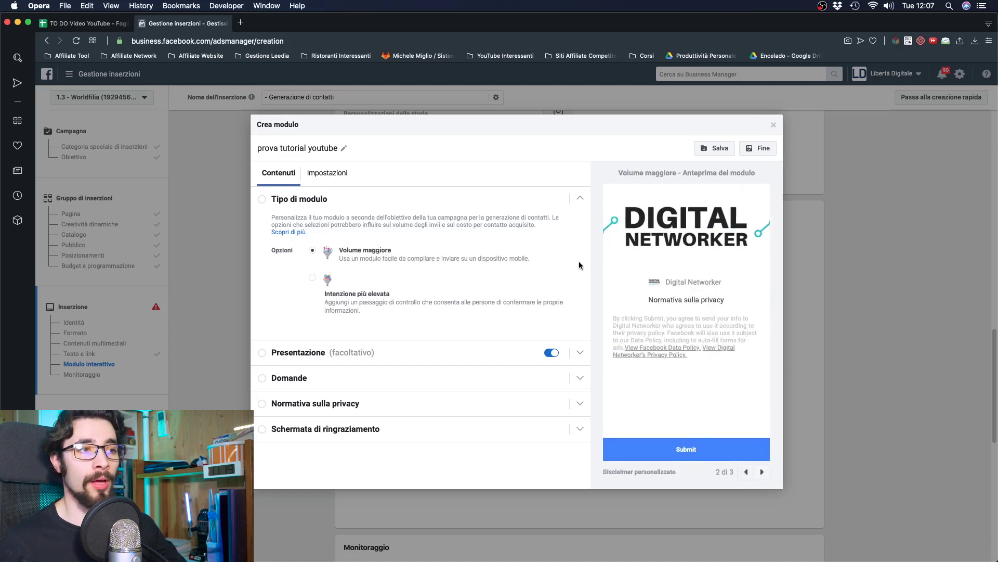
click(431, 299)
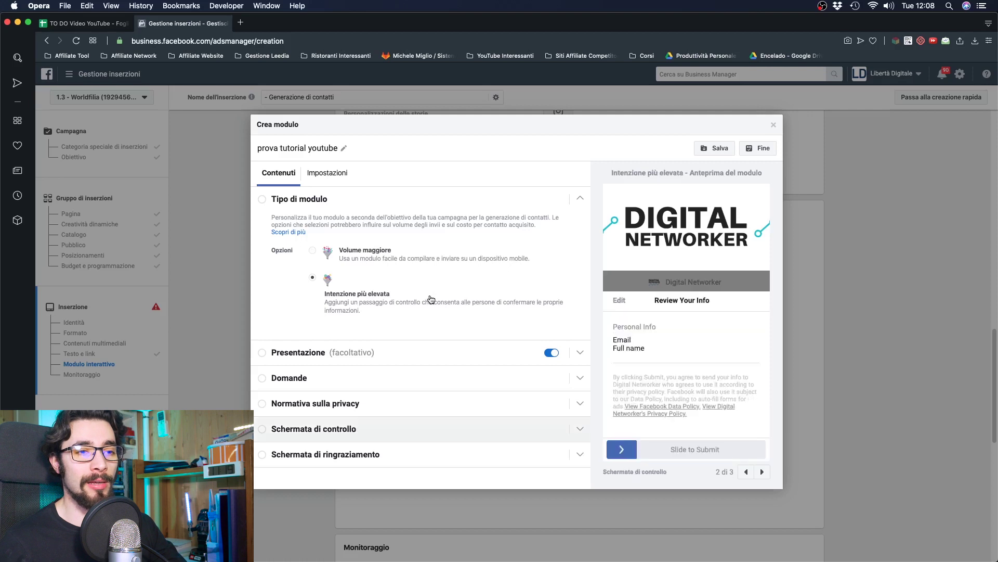
click(419, 262)
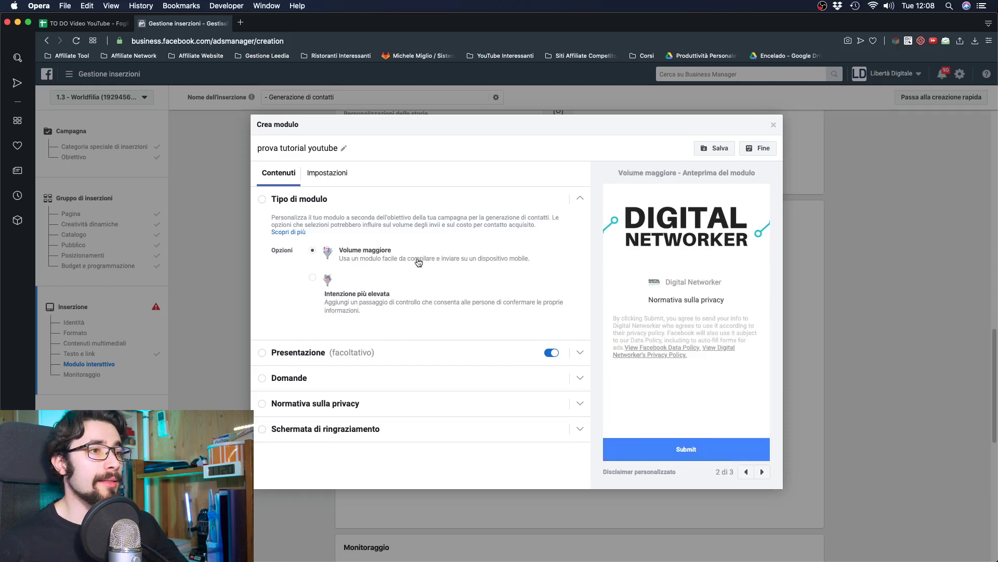
click(385, 291)
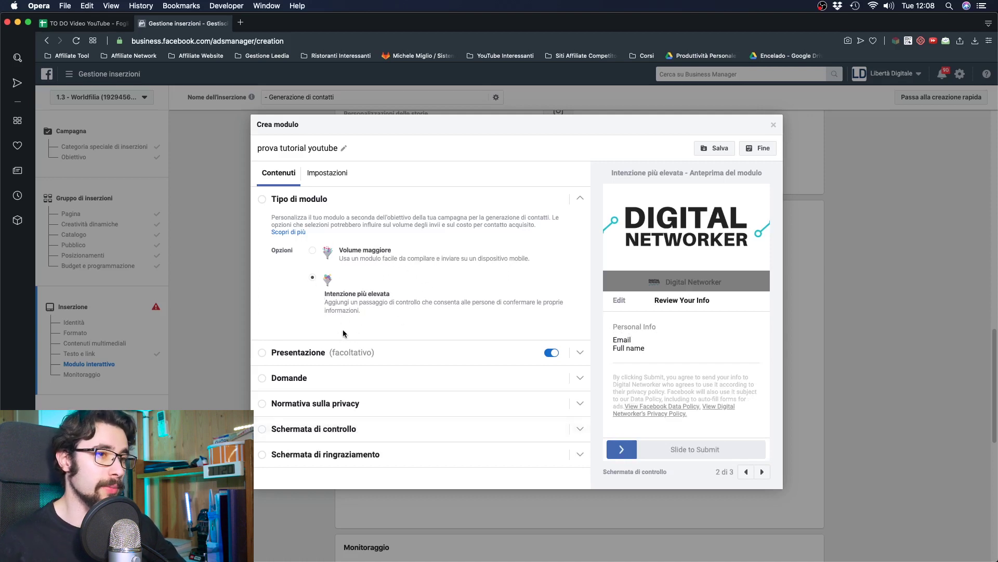
- Fill in the Presentazione section with the title "Ricevi l'offerta" and the paragraph "Compilando questo modulo potrai ricevere l'offerta"
click(398, 360)
click(394, 247)
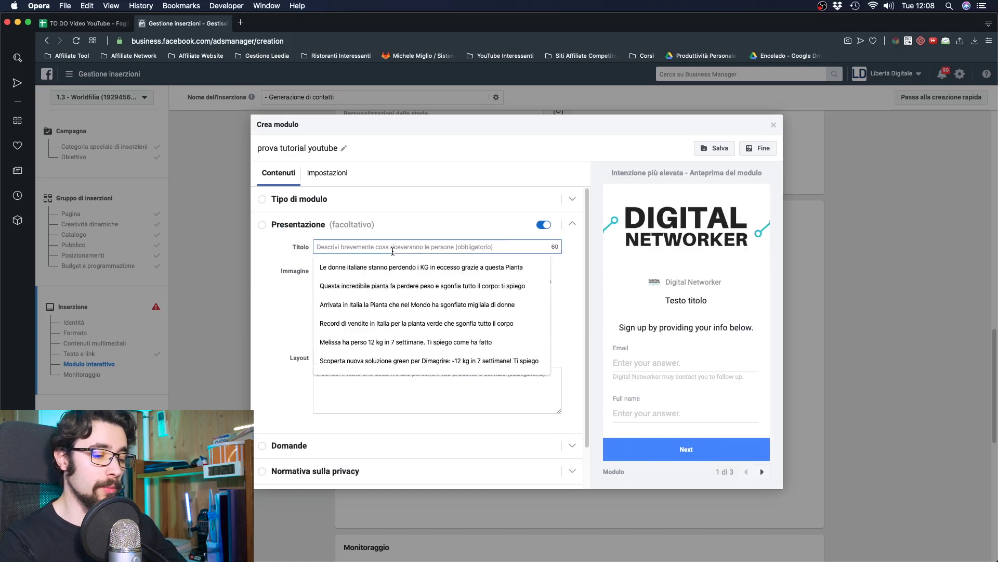
text(Ricevi l'offerta)
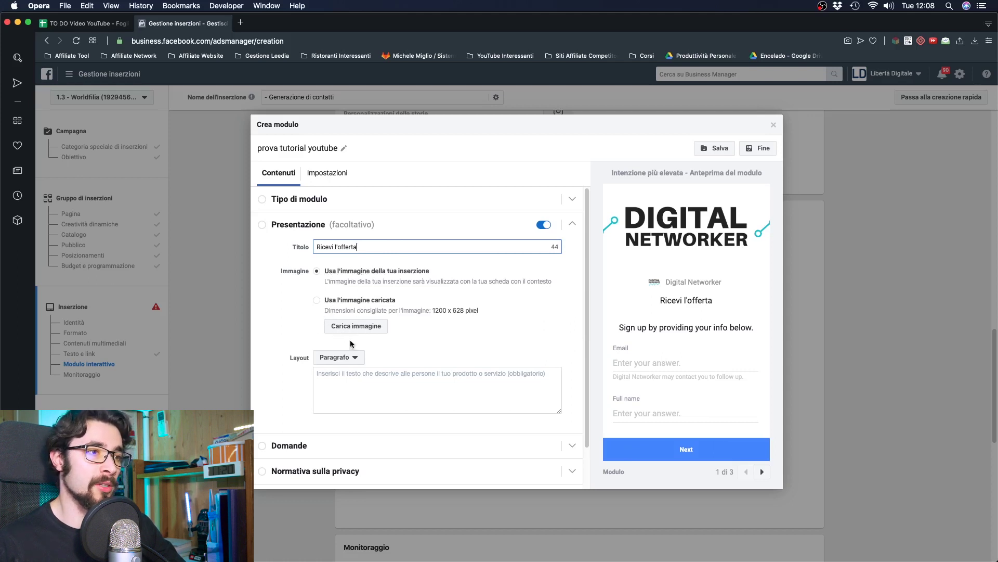
click(376, 378)
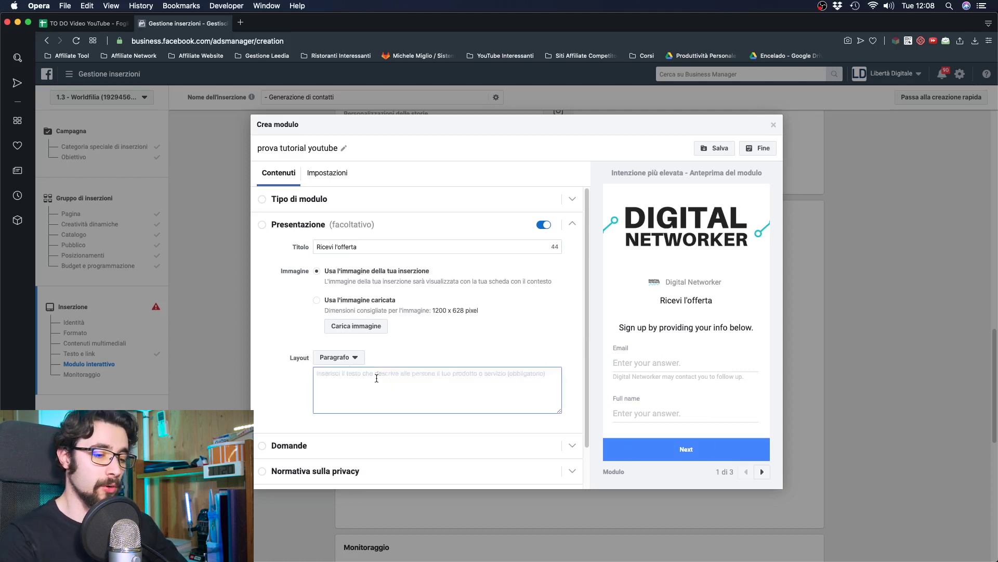
text(Compilando questo modulo r)
text(otrai ricevere l'offerta)
- Set the title of the Domande section to "Compila il modulo"
click(408, 445)
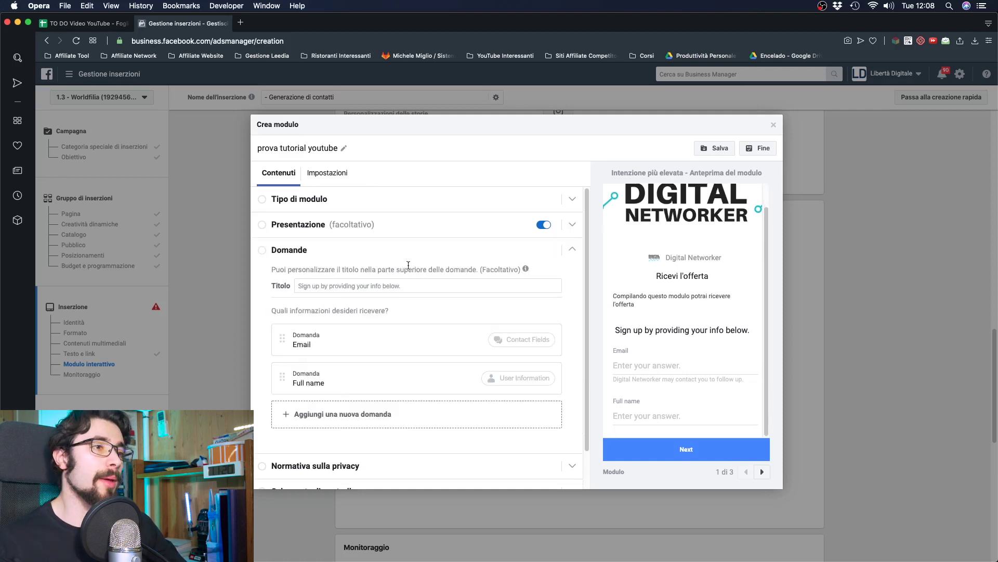
click(392, 287)
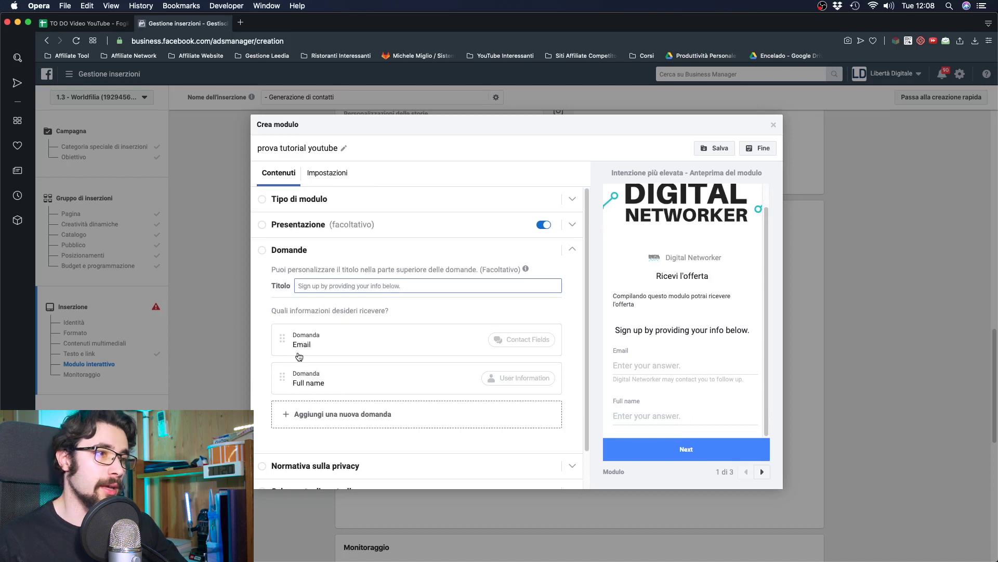
scroll(313, 307, down, 1)
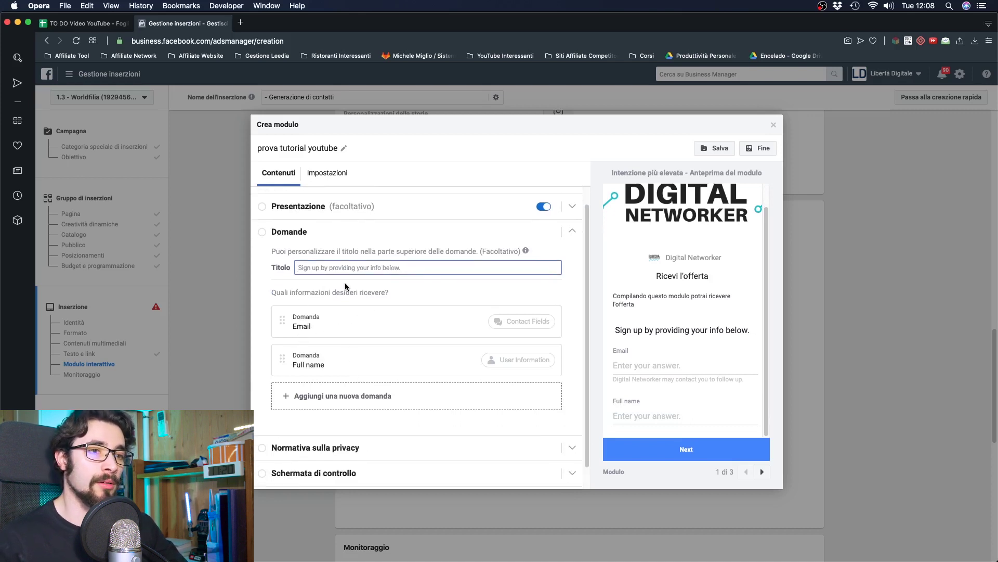
text(Compila i dati)
key(BackSpace)
key(BackSpace)
key(BackSpace)
key(BackSpace)
key(BackSpace)
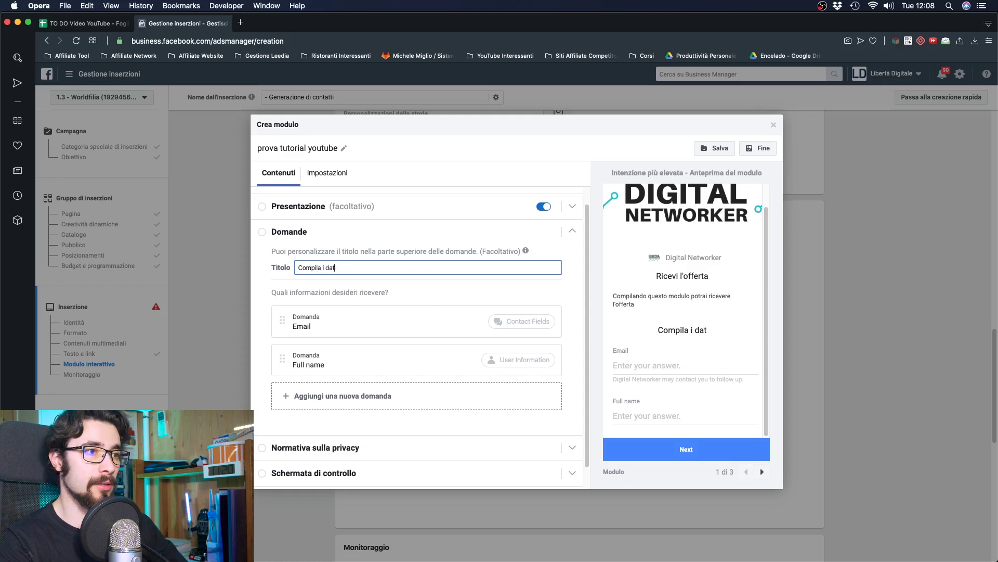
text(l modulo)
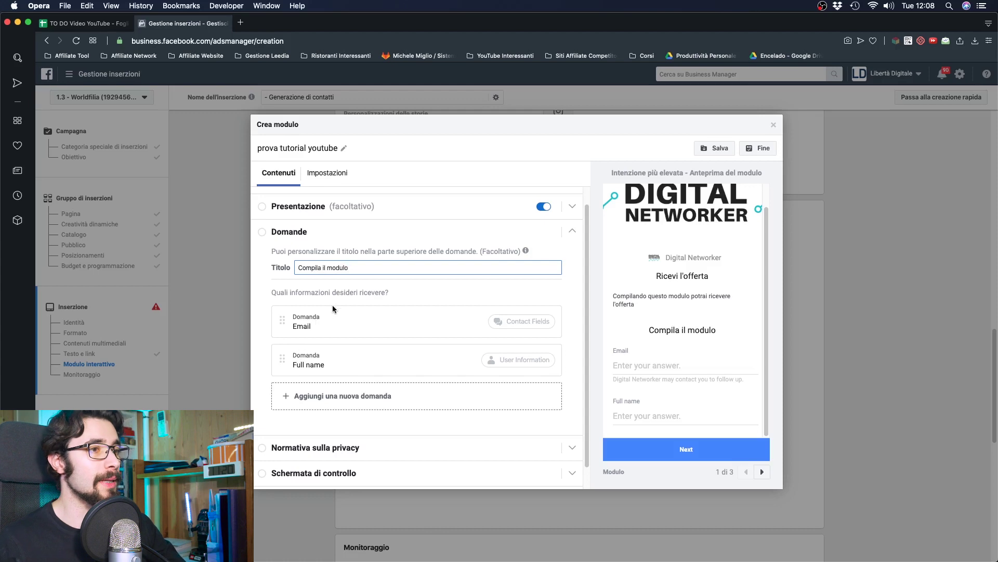
- Review the available question categories and add a Programmazione dell'appuntamento question to the form
click(293, 397)
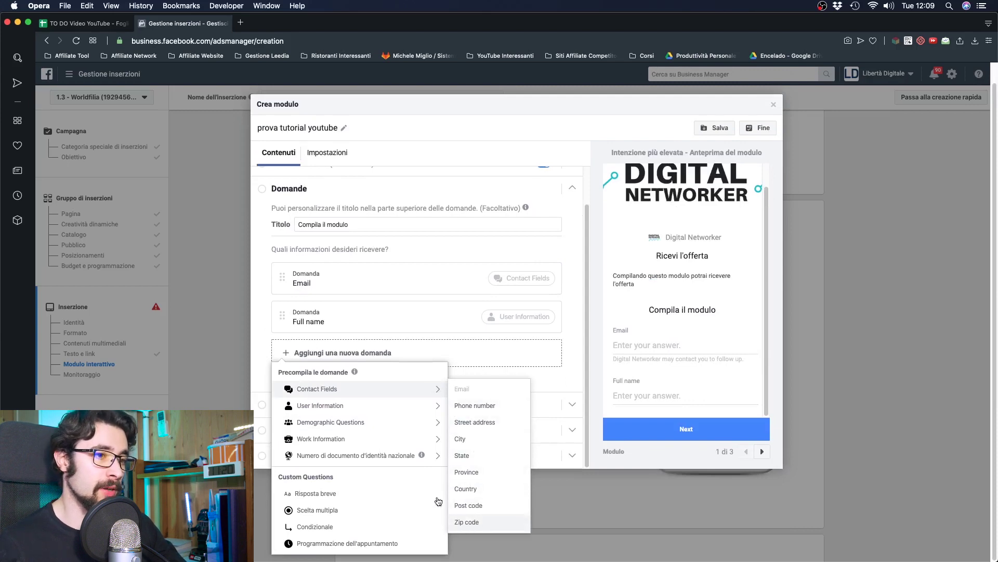
mouse_move(378, 405)
mouse_move(399, 427)
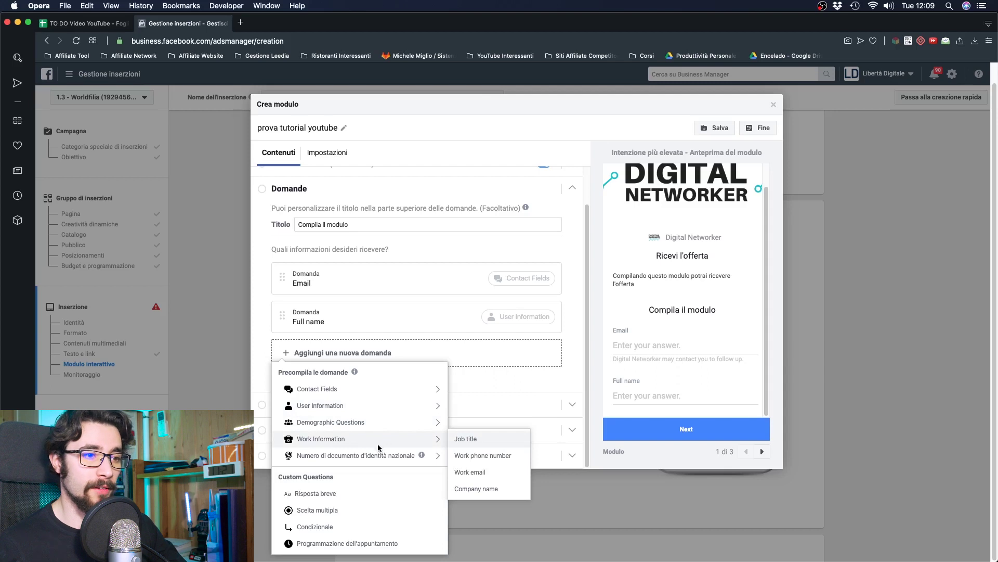
mouse_move(373, 457)
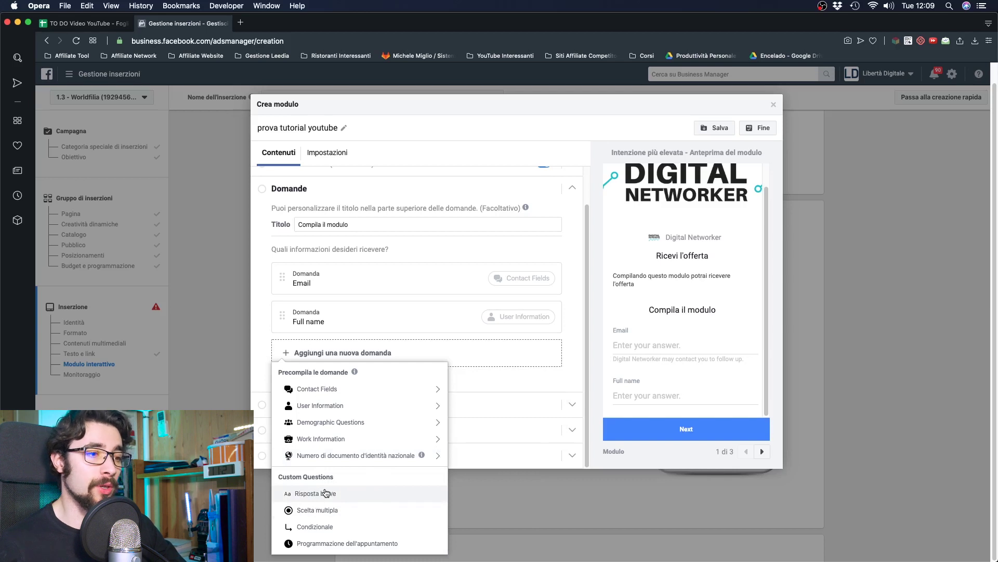
click(346, 542)
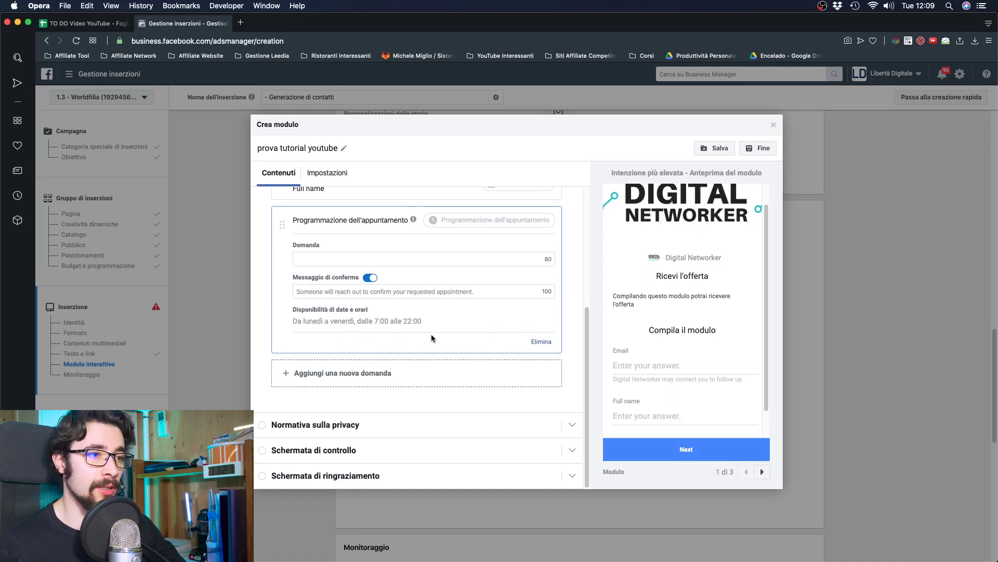
scroll(630, 357, down, 1)
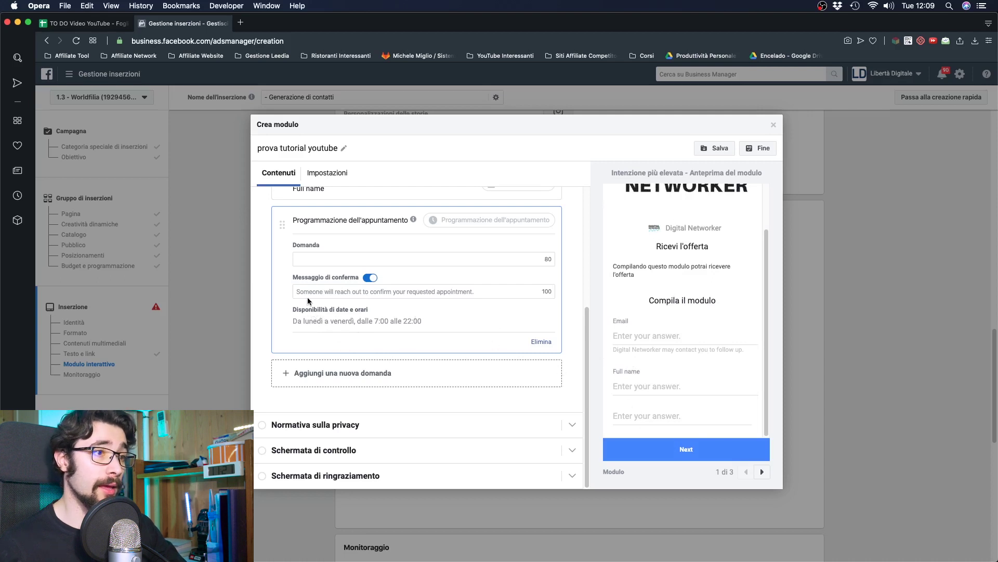
- Set the appointment question's text to "Richiedi il tuo appuntamento"
click(322, 261)
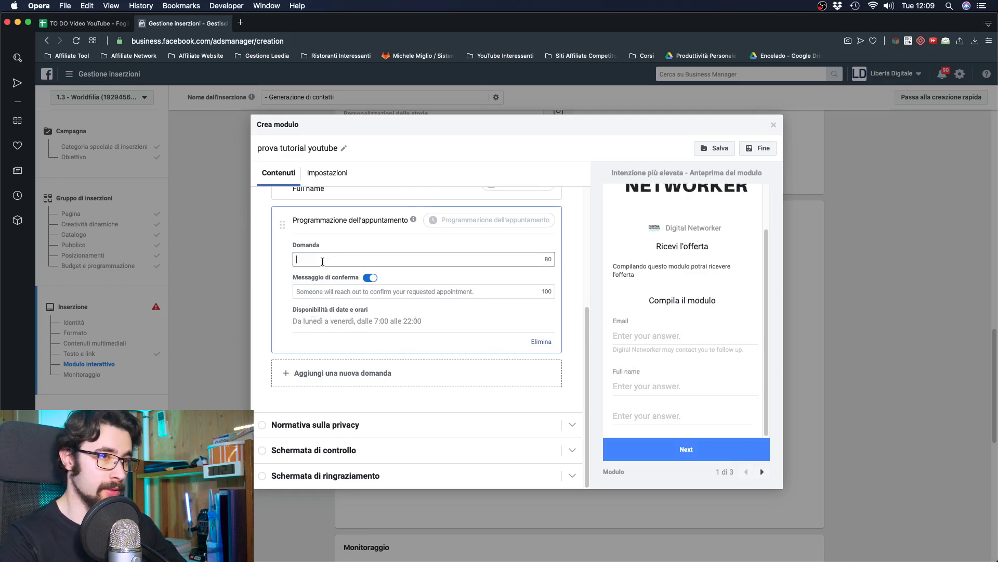
text(Scegli il)
key(super+a)
text(Richiedi il tuo appuntam)
- Set the appointment question's confirmation message to "Appuntamento richiesto", then check its availability hours and the form preview
click(296, 291)
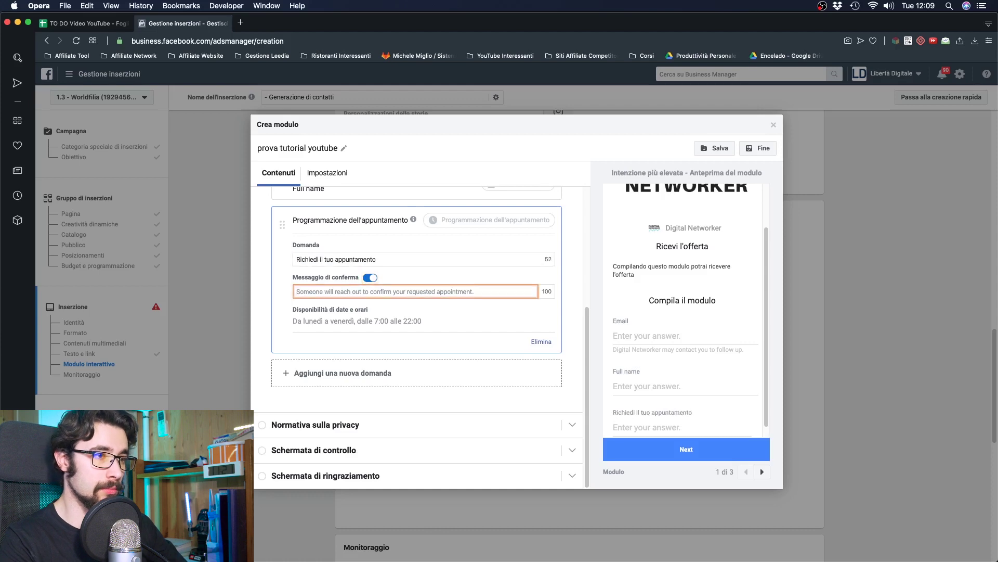
text(Appuntamento richiesto)
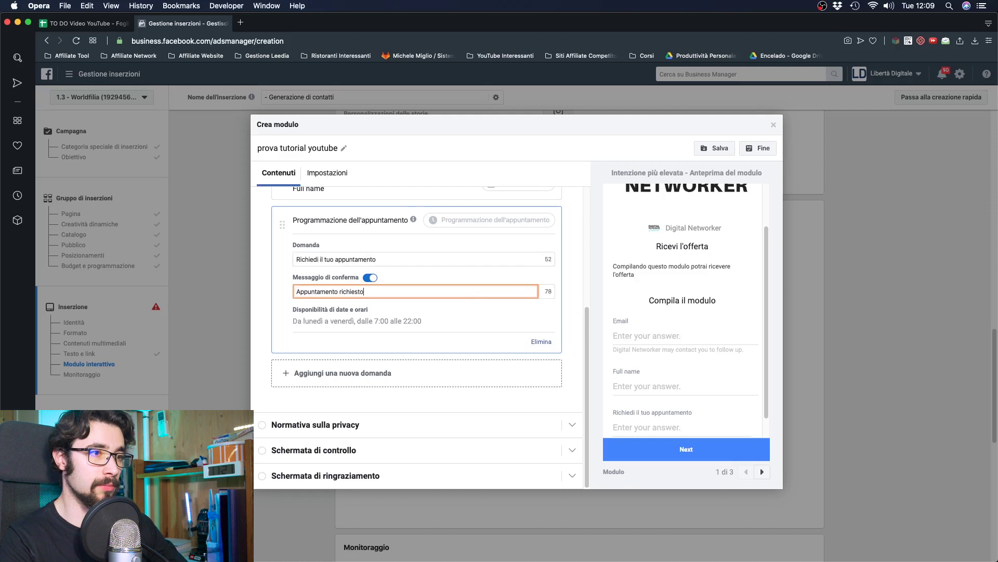
click(324, 321)
drag(422, 321, 332, 323)
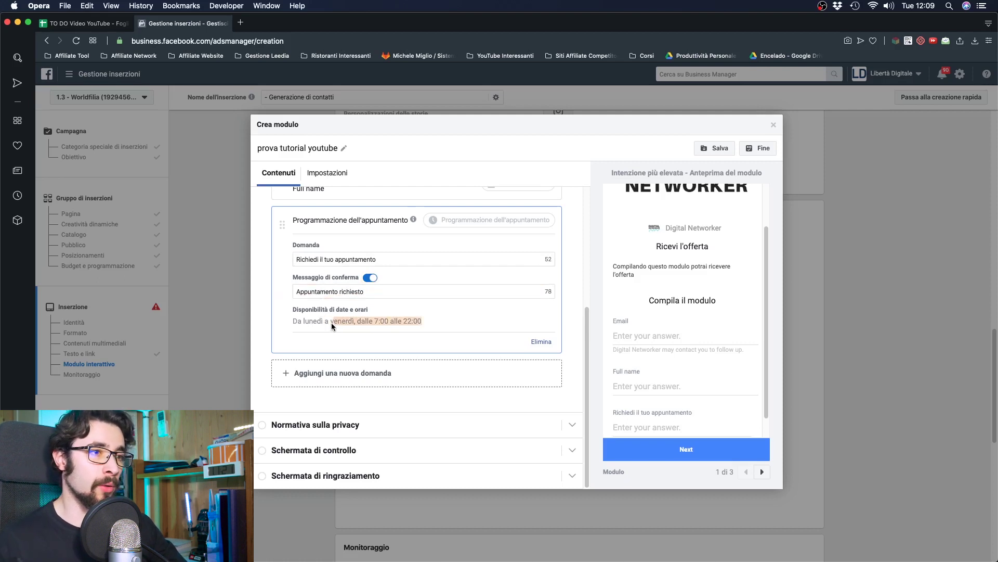
click(383, 310)
scroll(691, 323, down, 1)
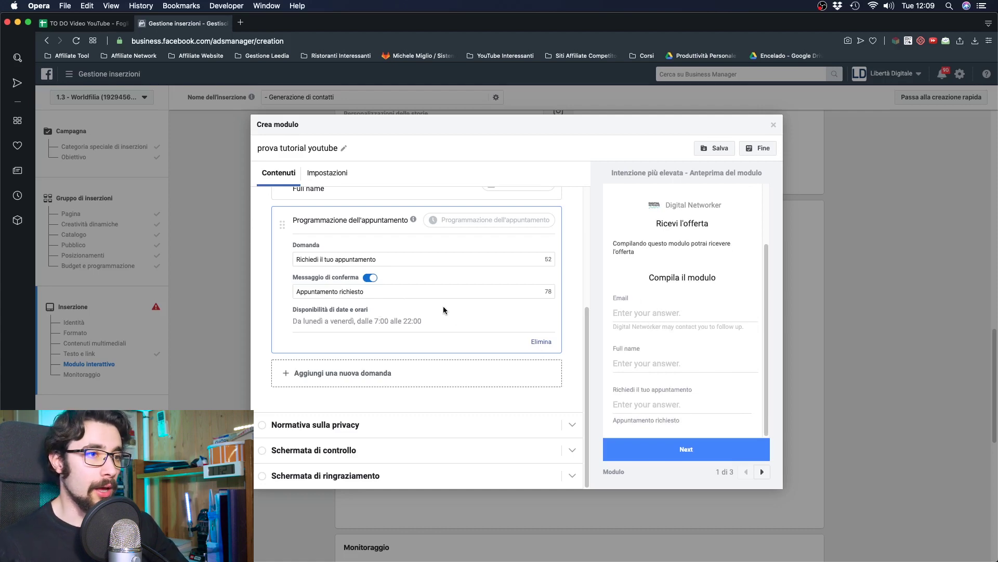
- Delete the appointment scheduling question from the form
click(542, 343)
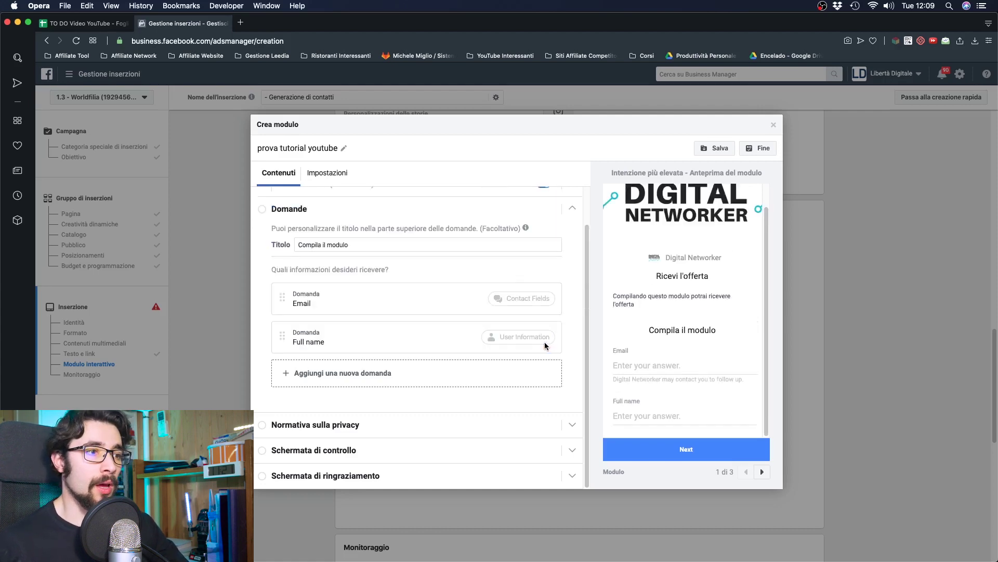
click(364, 370)
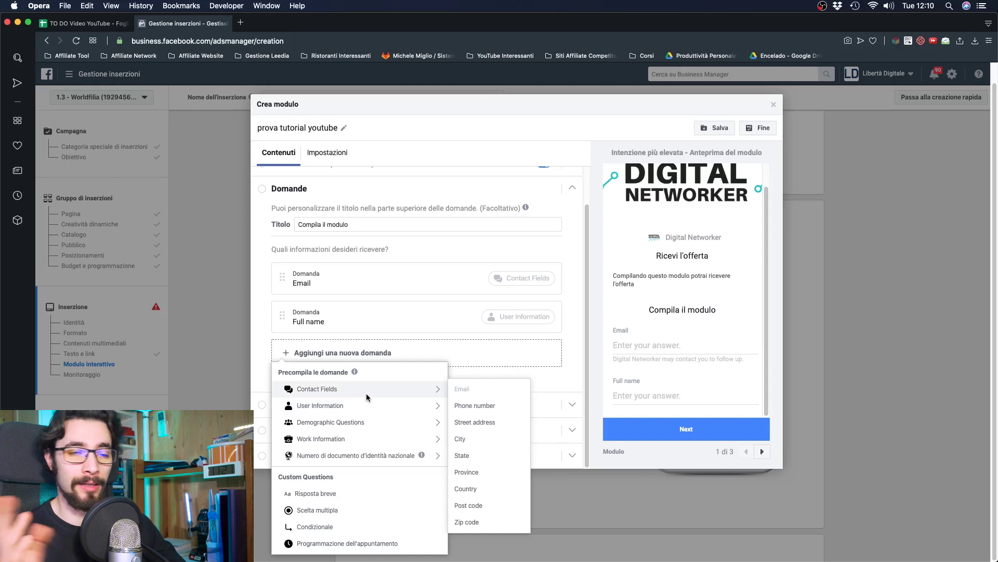
click(380, 527)
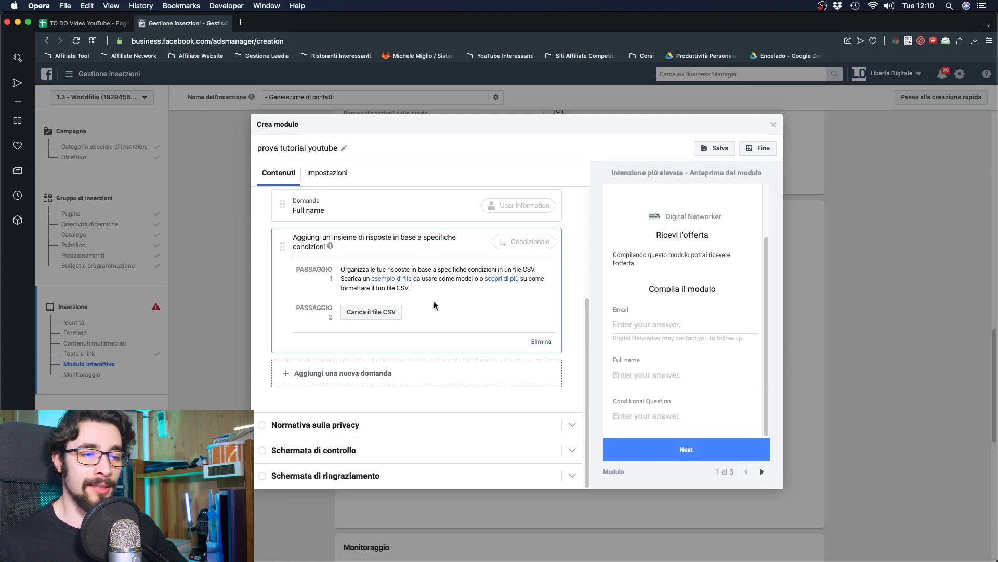
click(539, 341)
- Add a Scelta multipla custom question with the question text "còalkhfalkjh"
click(344, 360)
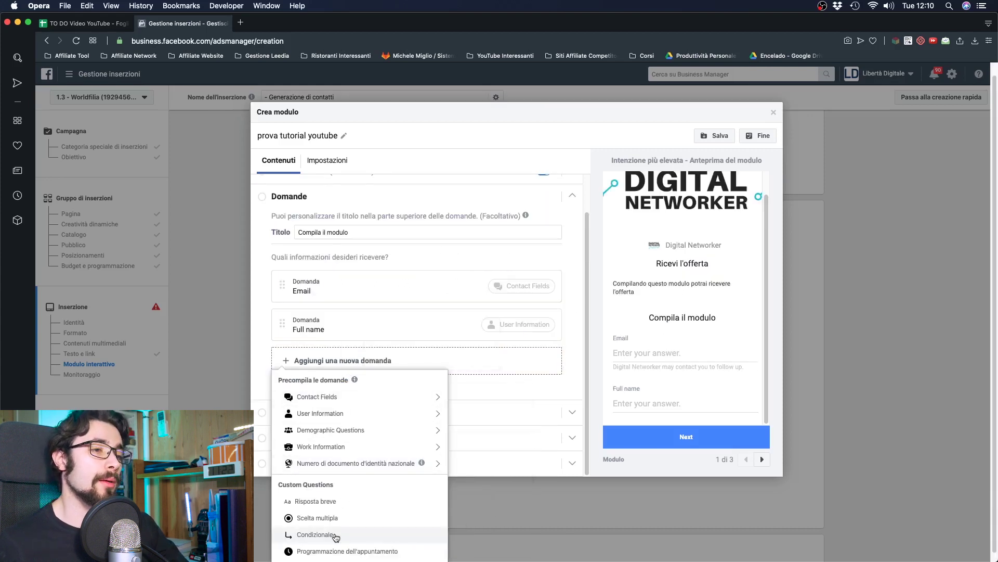
click(329, 518)
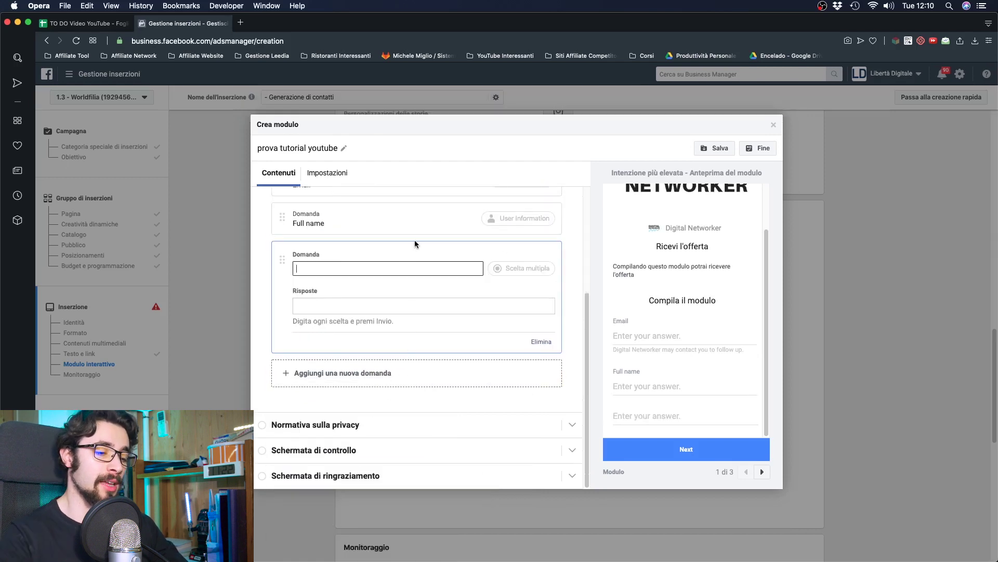
text(còalkhfalkjh)
key(Tab)
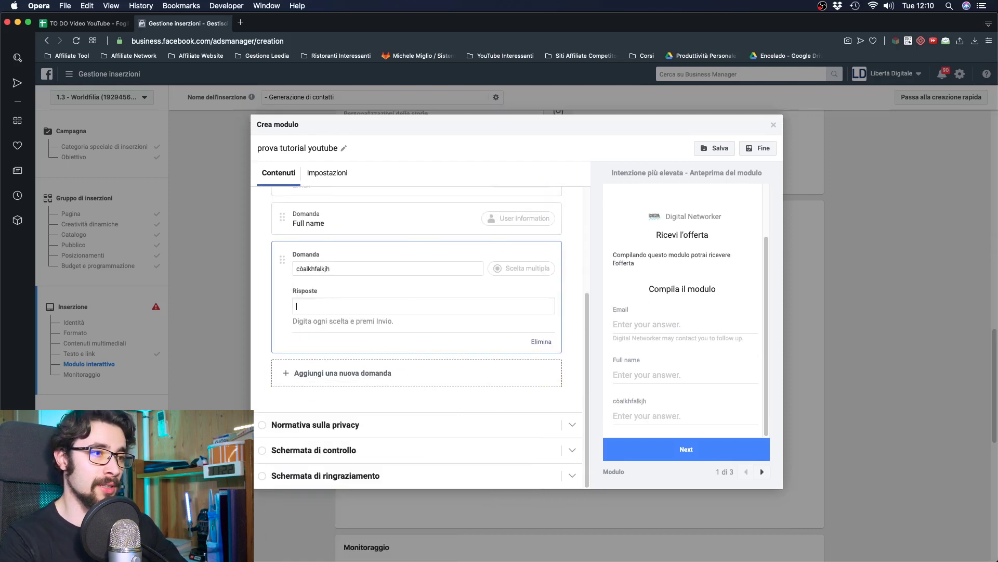
- Add the answers "òseirgf", "sdfg", "serdg" and "erg" to the multiple-choice question and check the answer list in the form preview
text(òseirgf)
key(Return)
text(sdfg)
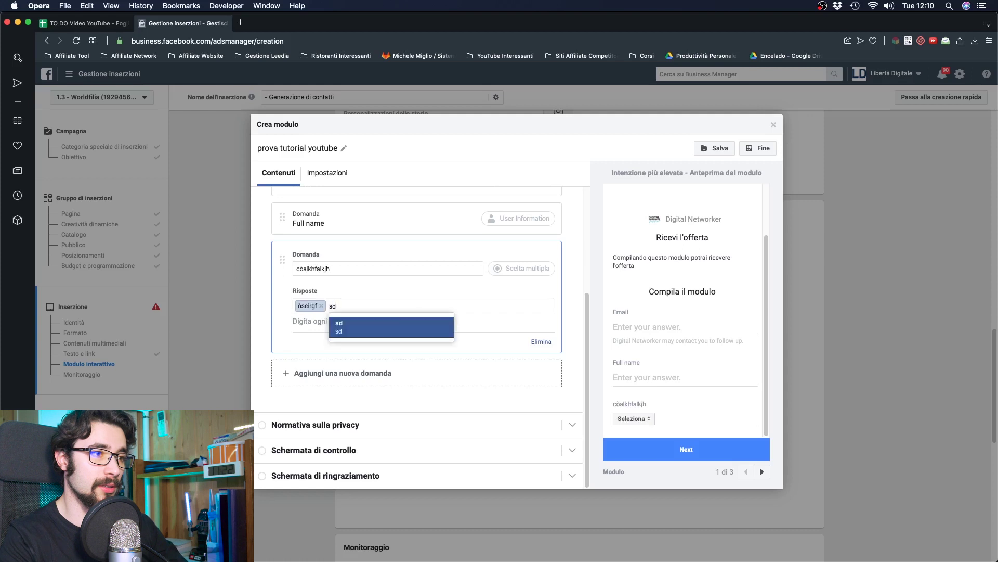
key(Return)
text(serdg)
key(Return)
text(erg)
key(Return)
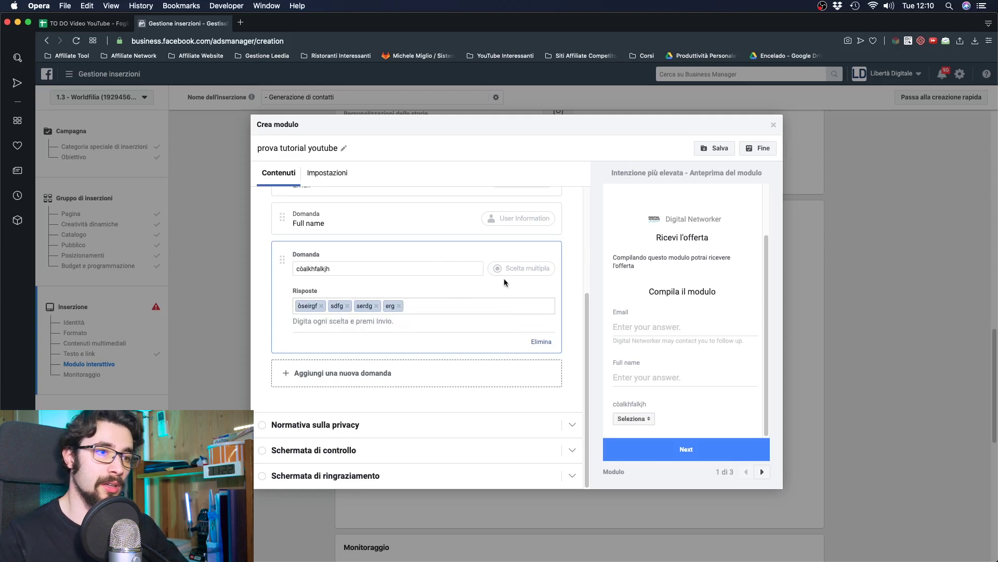
click(648, 418)
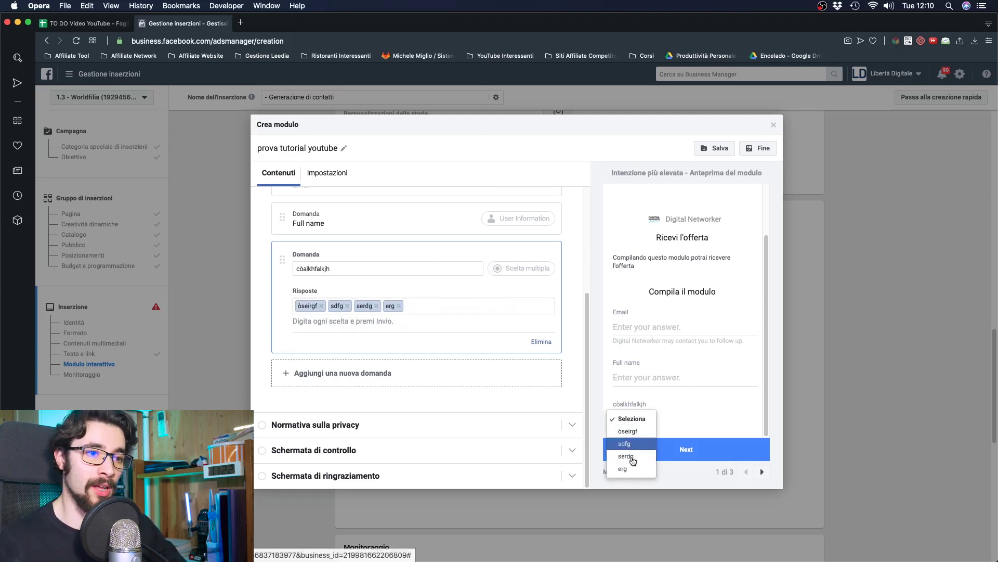
click(363, 380)
- Add a Risposta breve custom question with the text "alwkrfghj.z" and check it in the form preview
click(363, 379)
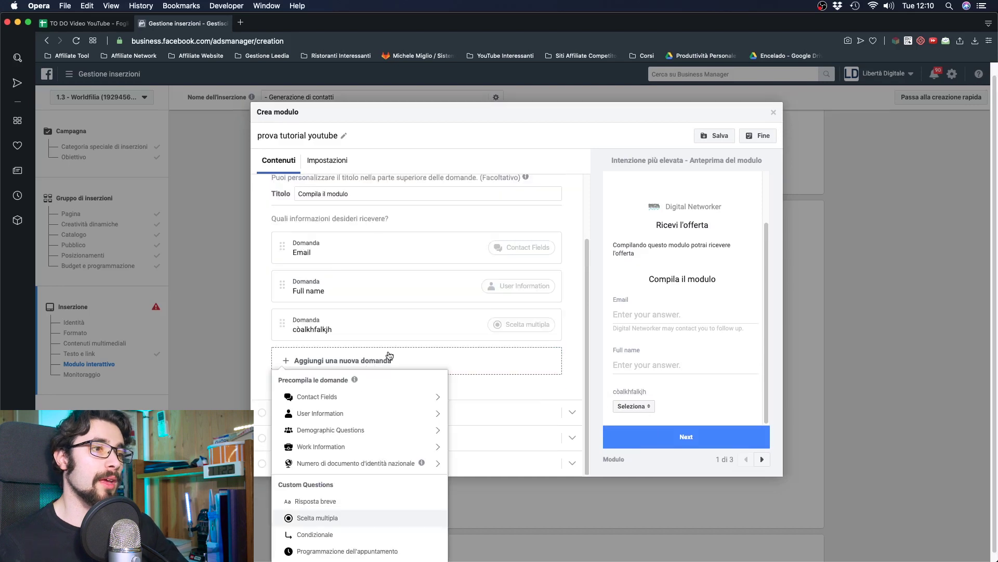
click(379, 507)
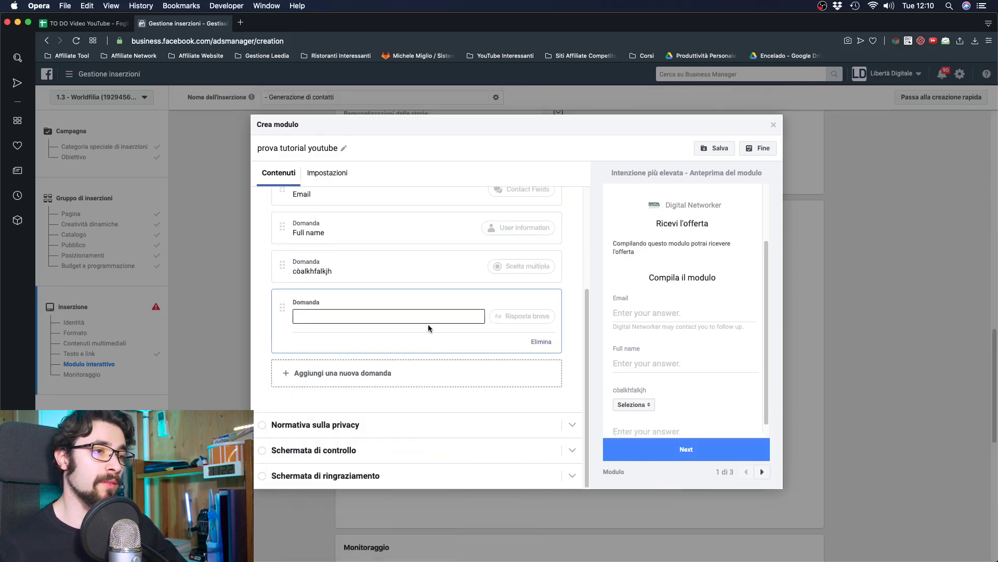
text(alwkrfghj.z)
scroll(741, 329, down, 1)
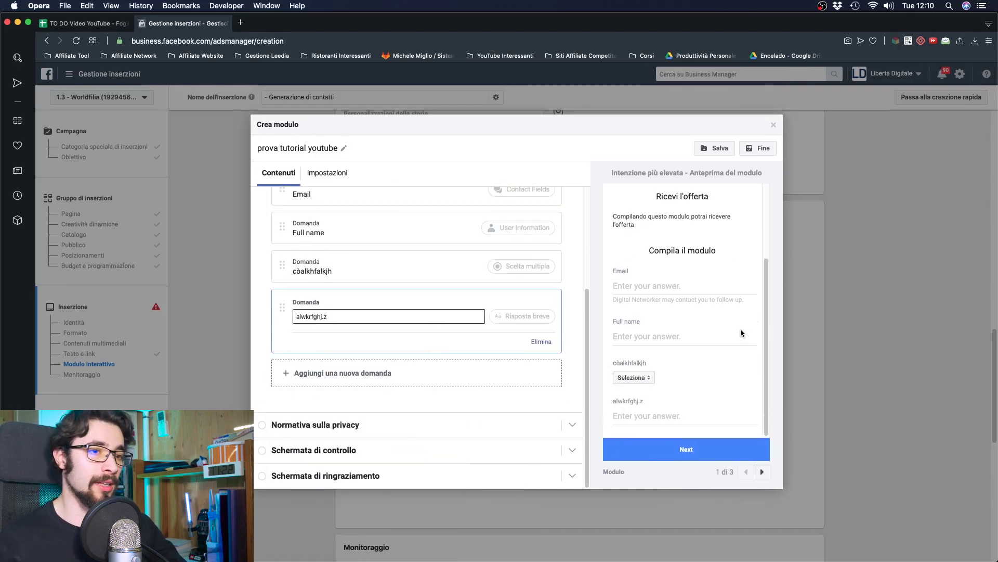
click(653, 419)
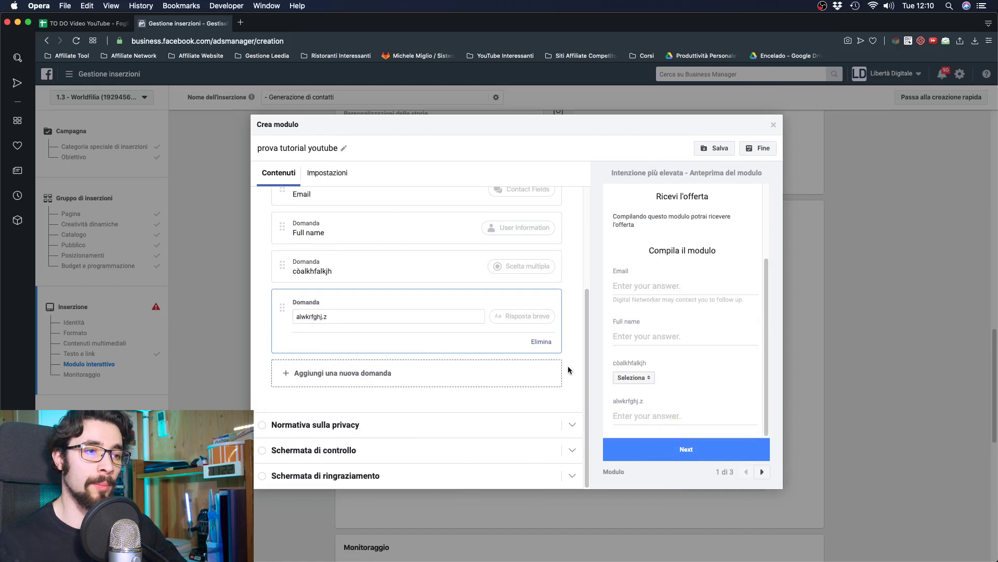
click(460, 399)
- Set the privacy policy link text to "adrfgseravsefd" and its URL to "das", then view the Schermata di controllo section
click(467, 429)
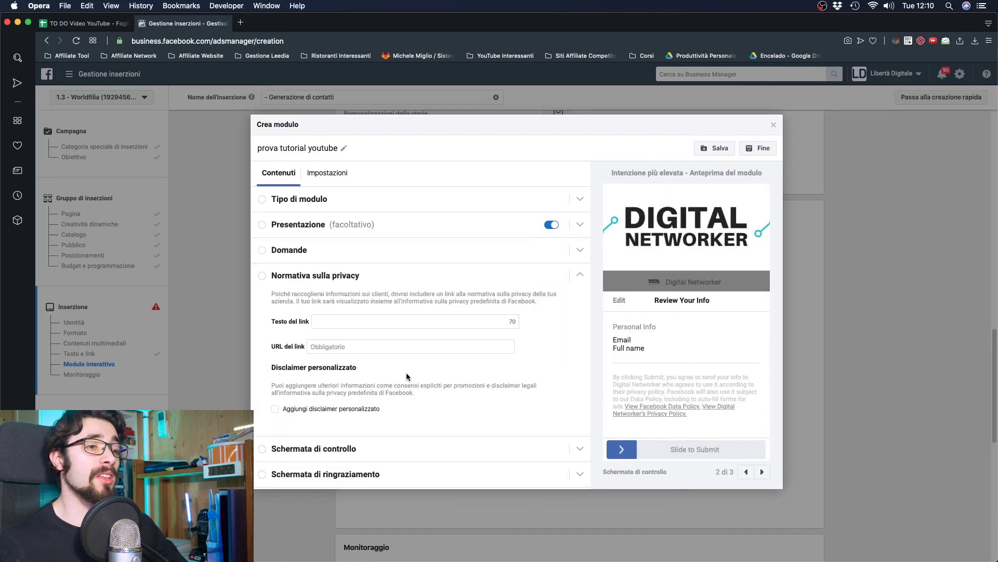
click(350, 320)
text(adrfgseravsefd)
key(Tab)
text(das)
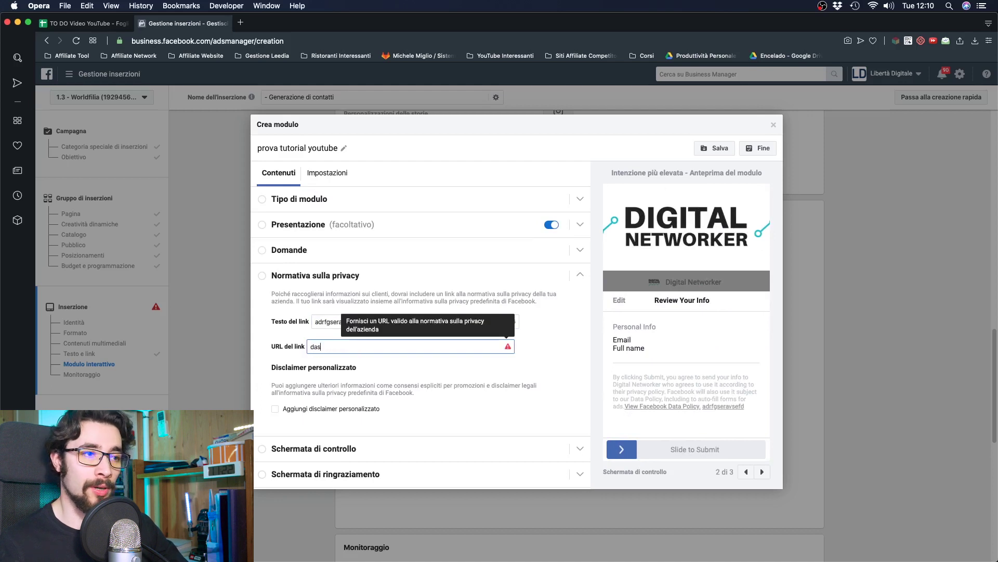
click(346, 448)
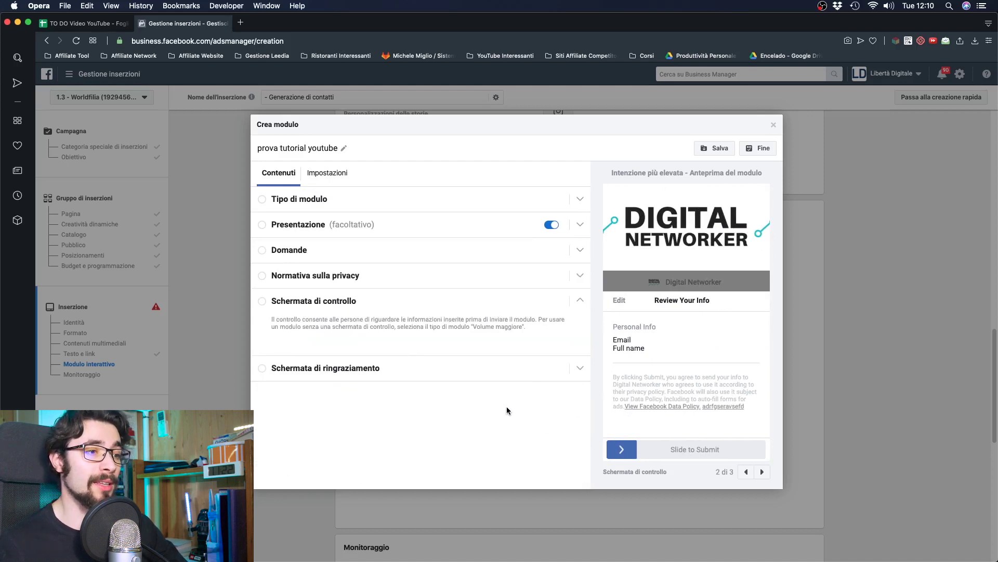
click(762, 473)
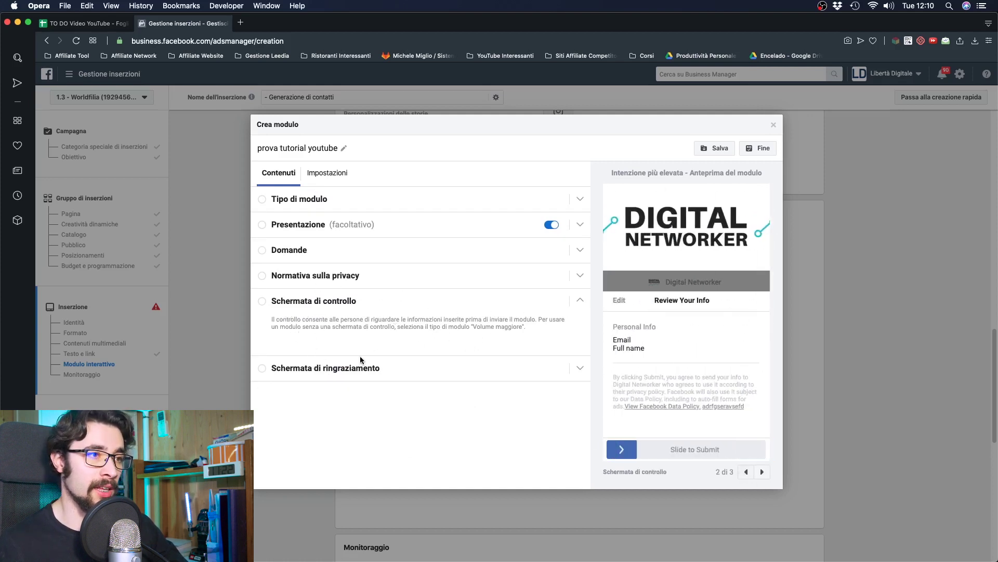
- Set the thank-you screen's title to "aesdfz" and its description to "arfgerad"
click(341, 371)
click(453, 367)
key(super+a)
text(aesdfz)
click(429, 397)
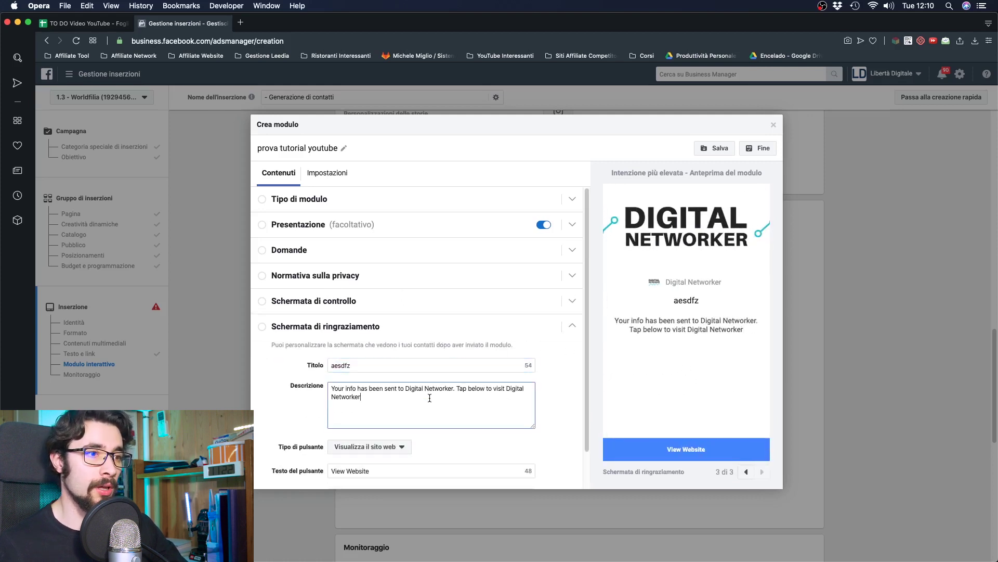
key(super+a)
text(arfgerad)
- Try the Scarica and Chiama l'azienda button types on the thank-you screen, then switch back to Visualizza il sito web
scroll(455, 417, down, 2)
click(401, 407)
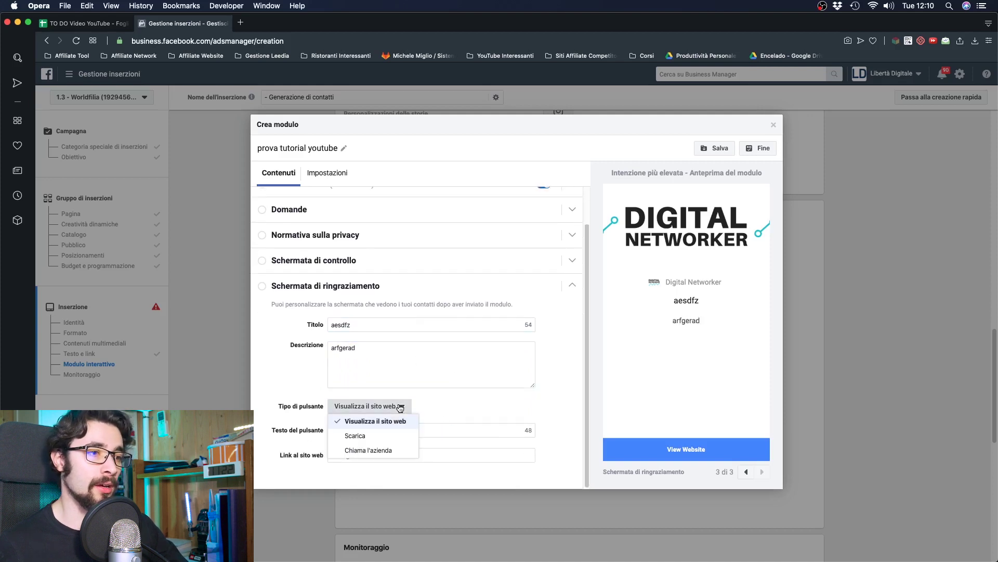
click(394, 437)
click(363, 414)
click(352, 452)
click(393, 457)
click(364, 407)
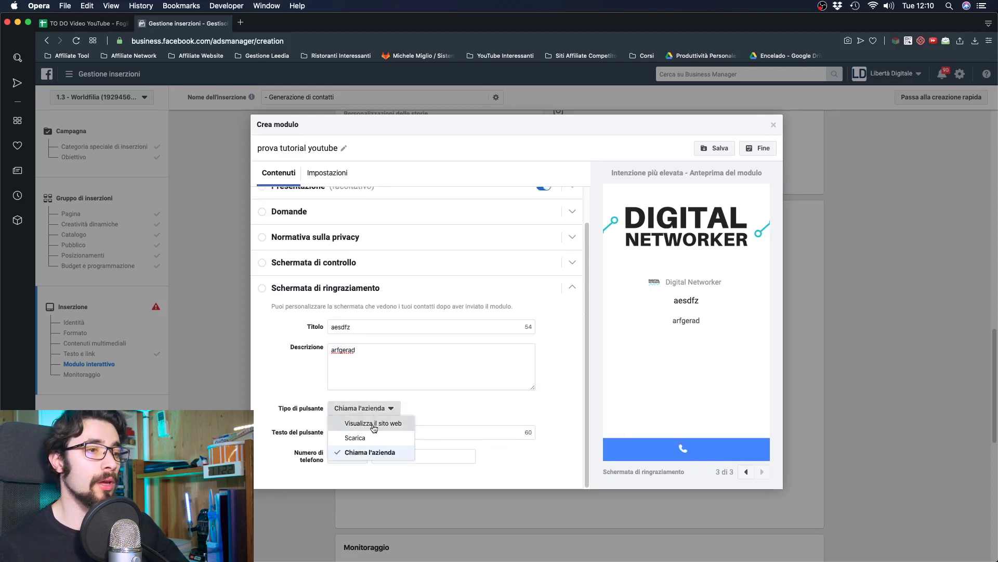
click(359, 421)
- In the form's settings, set the form language to Italiano and the sharing option to Aperto
scroll(381, 210, up, 2)
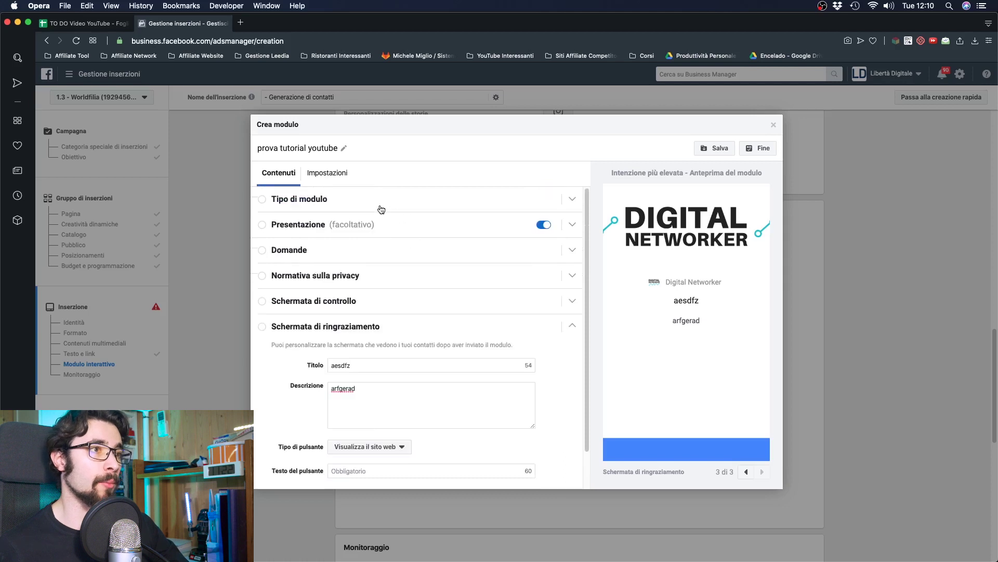
click(329, 172)
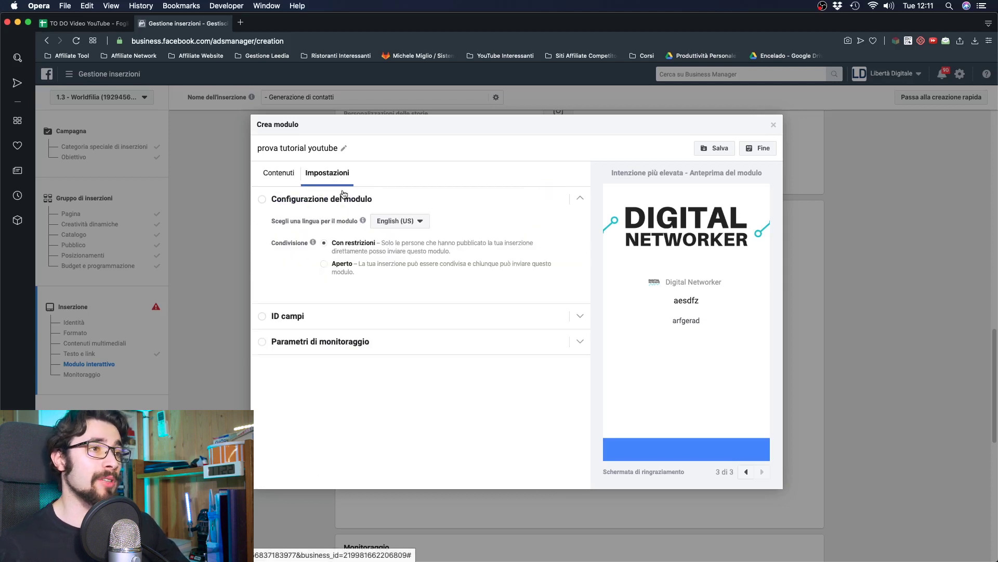
click(398, 220)
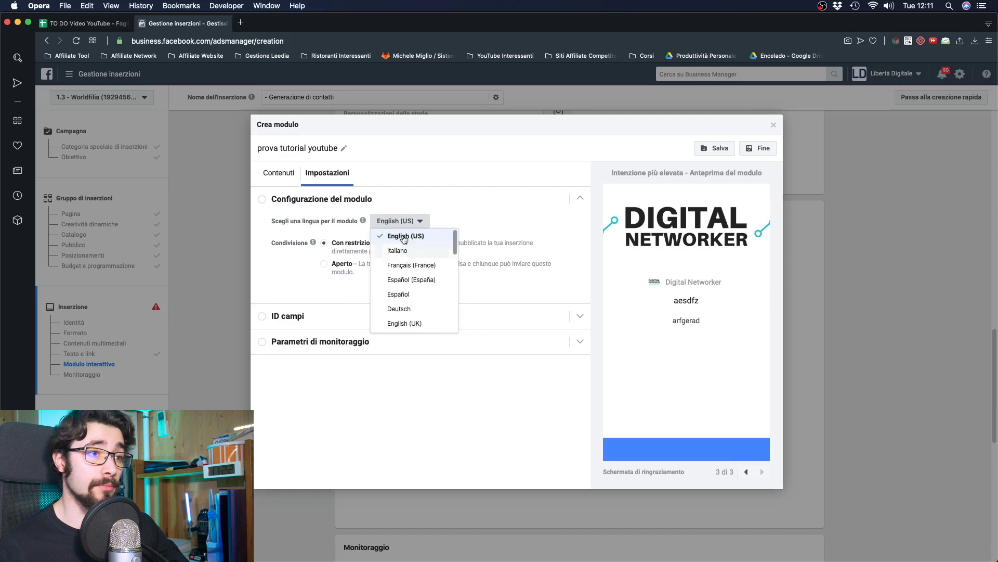
click(289, 267)
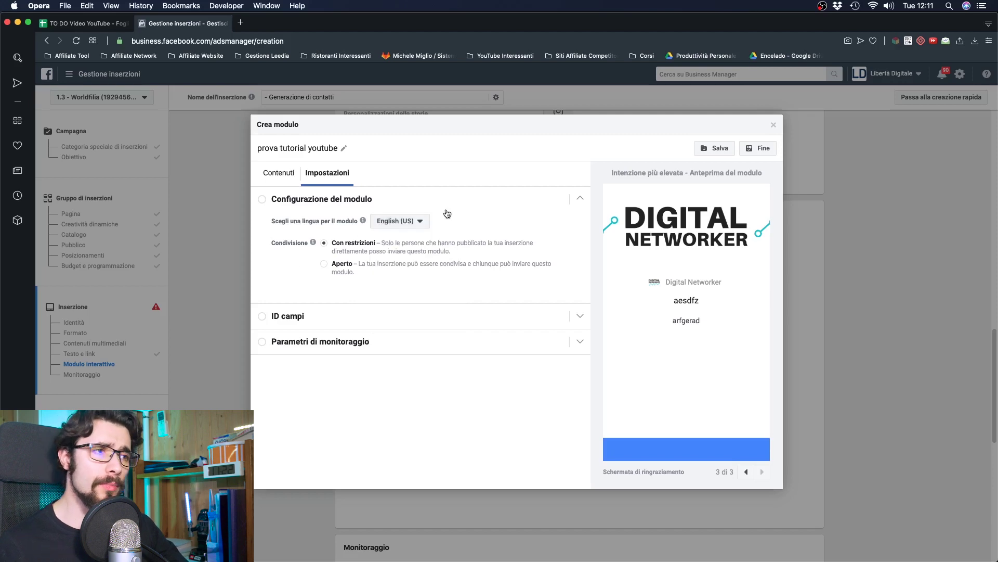
click(410, 223)
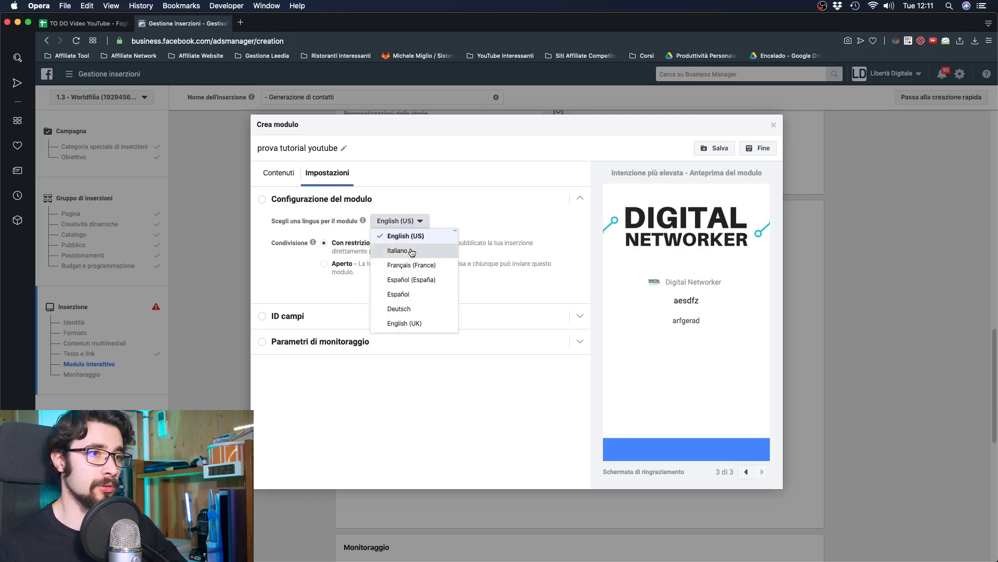
click(414, 252)
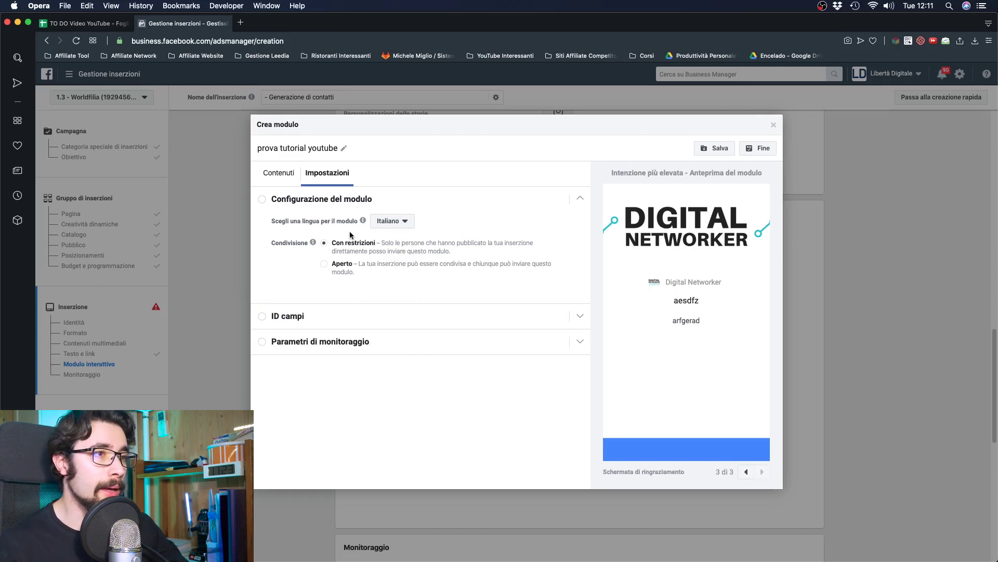
mouse_move(359, 223)
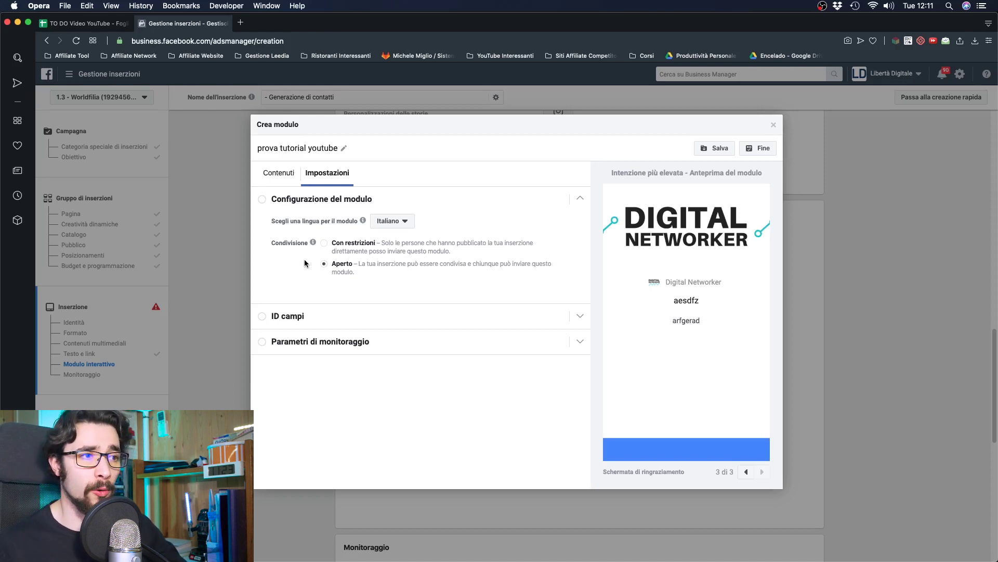
- Examine the form's field IDs and the name and value fields for its tracking parameters
click(403, 318)
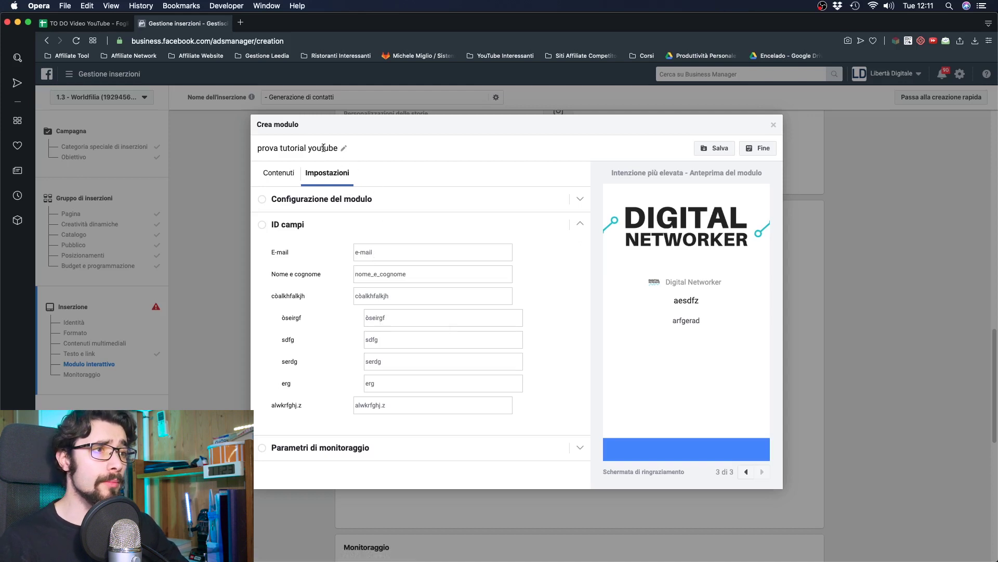
click(382, 256)
key(Tab)
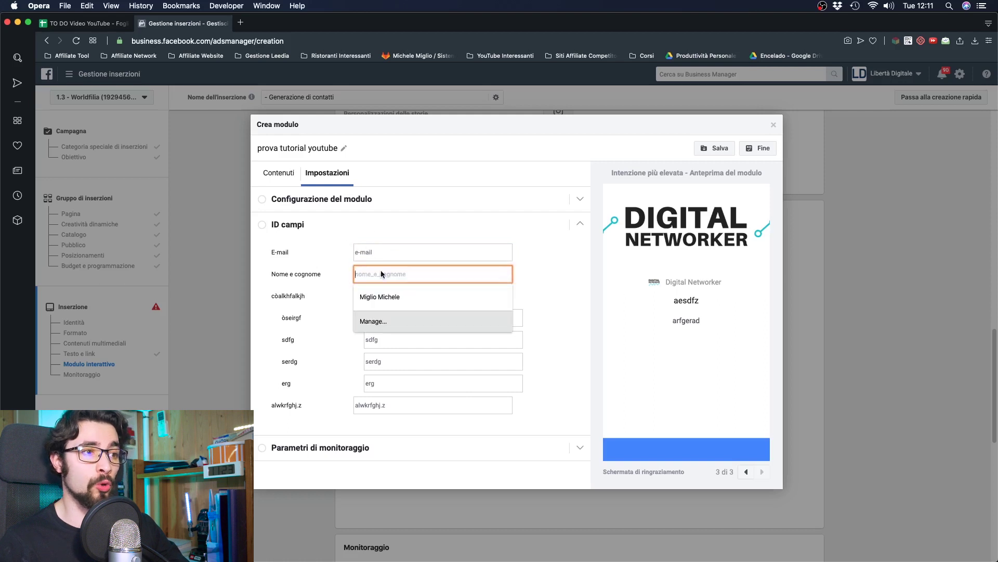
click(329, 292)
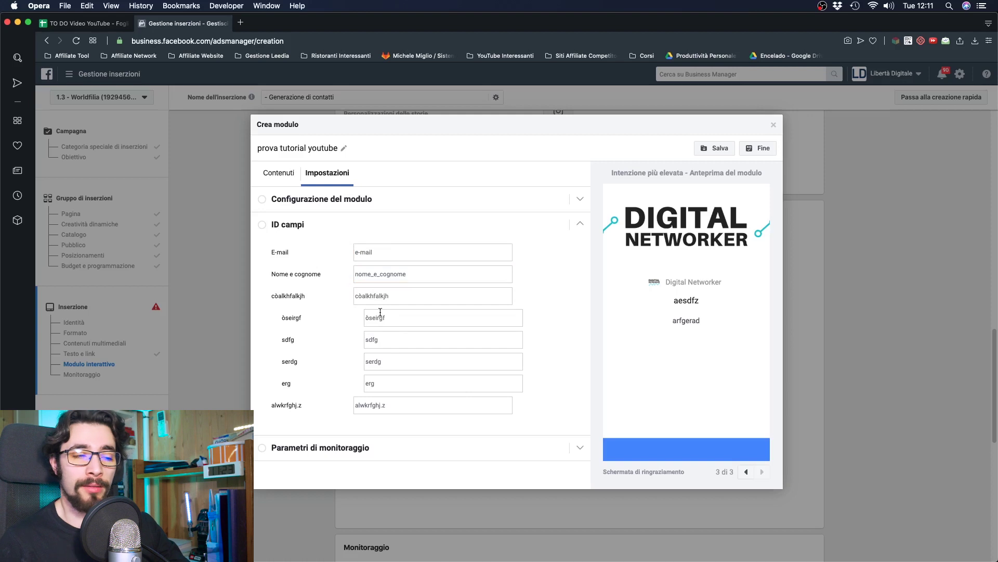
click(408, 451)
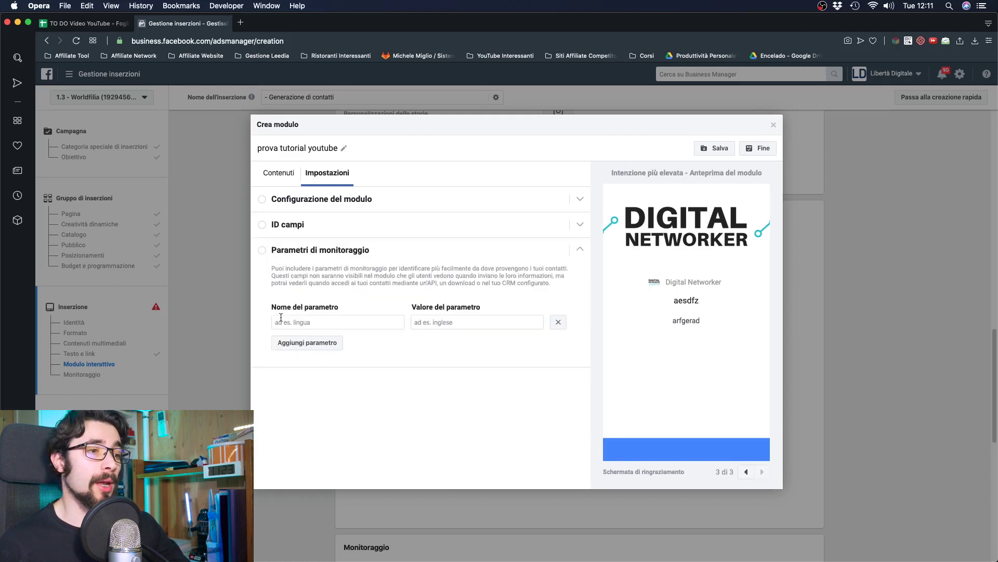
click(355, 319)
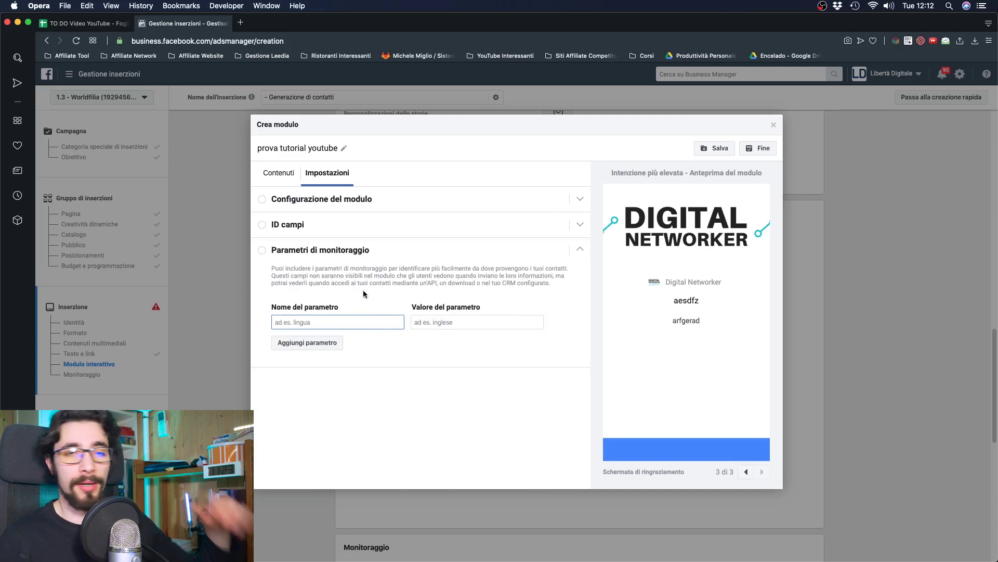
- Save the form draft, then try to finalize it and reopen the Normativa sulla privacy section
click(714, 155)
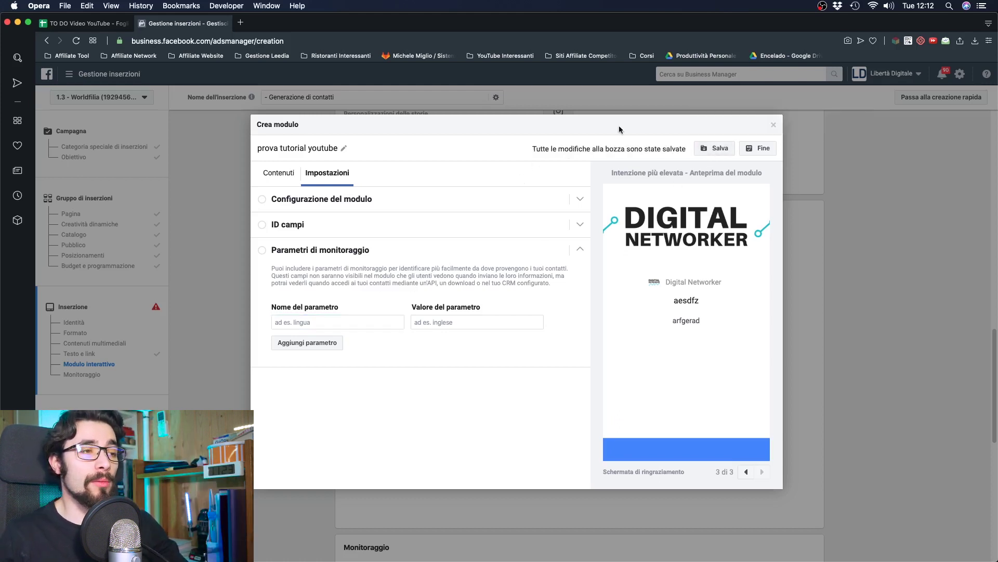
click(761, 149)
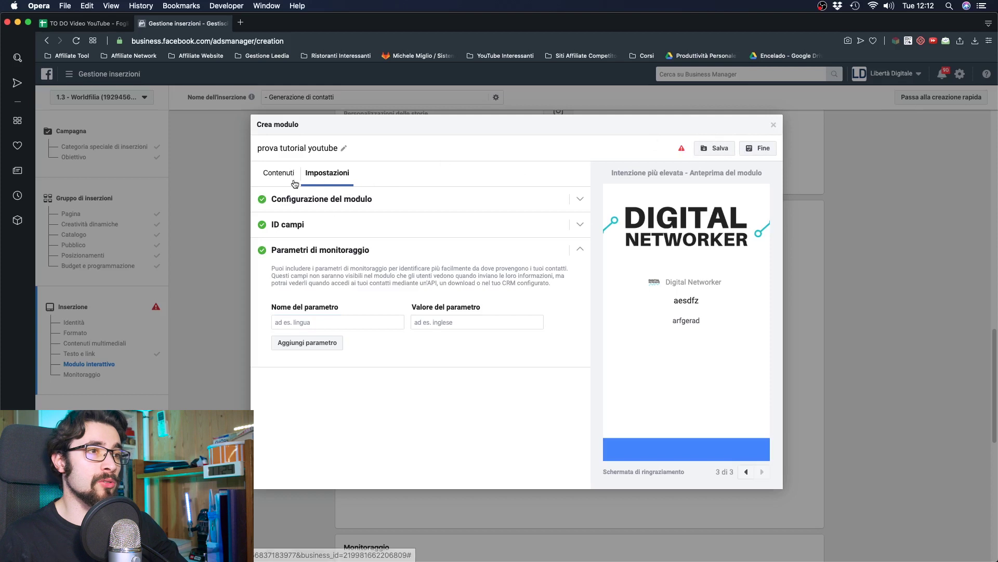
click(268, 179)
click(373, 284)
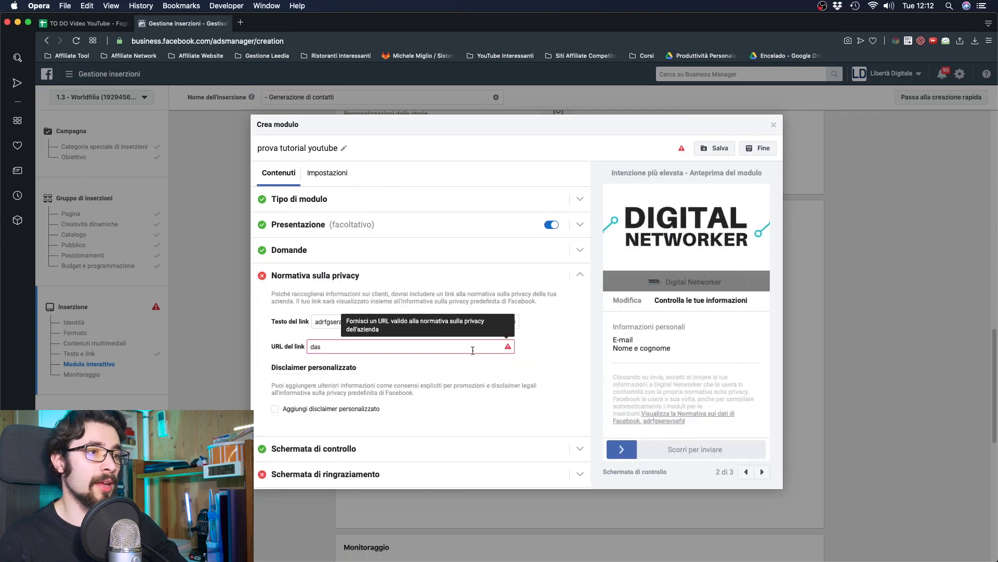
key(BackSpace)
key(BackSpace)
key(BackSpace)
text(ww)
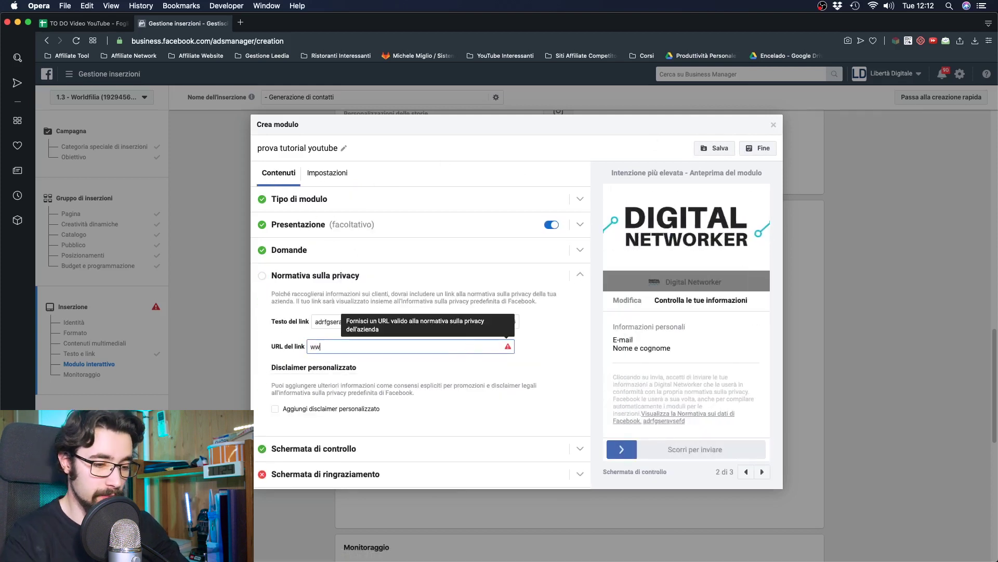
text(w.google.it)
key(Tab)
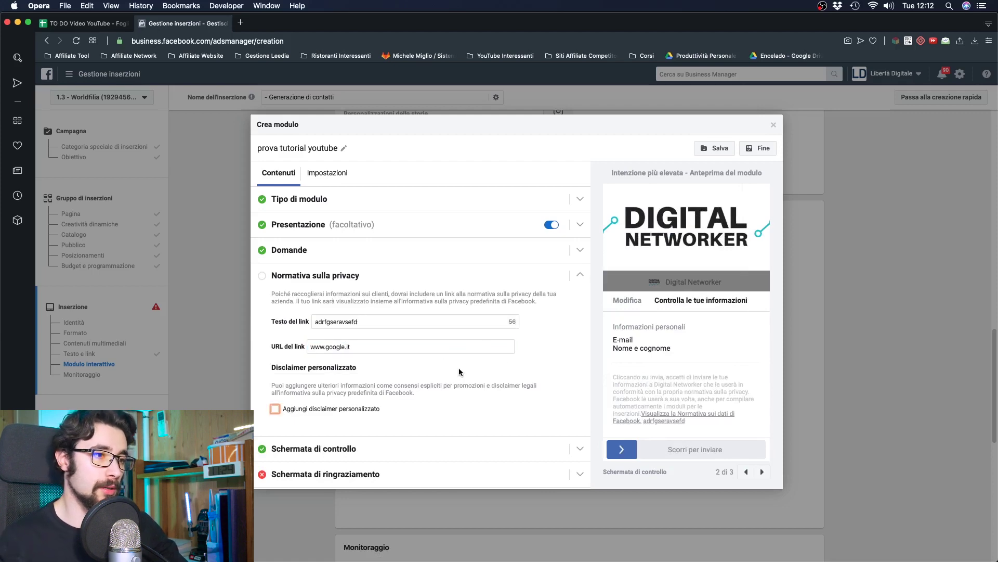
- Try the custom disclaimer option in the privacy section, looking over its title, text and consent fields, and turn it off again
click(275, 408)
scroll(286, 394, down, 1)
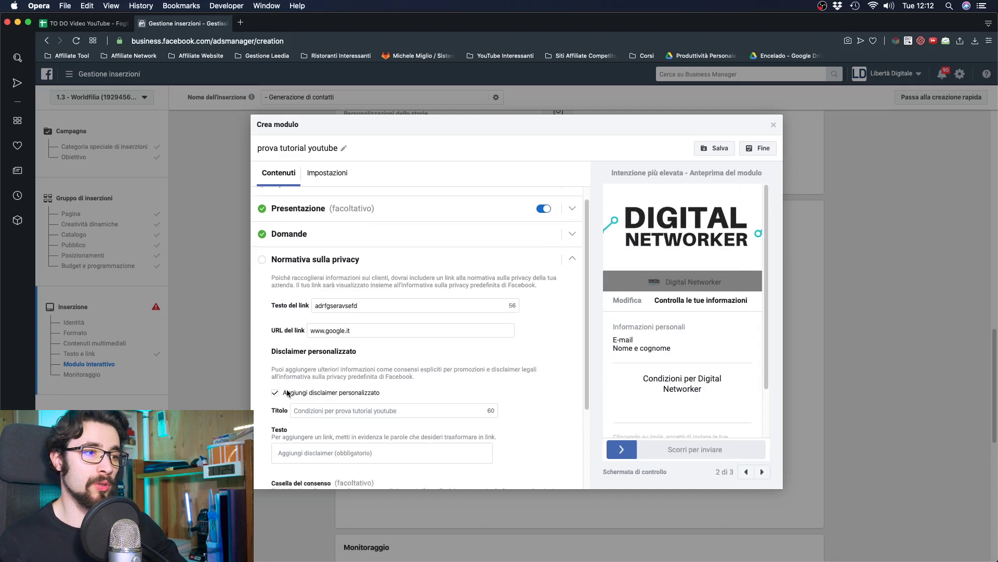
scroll(286, 382, down, 1)
scroll(751, 376, down, 3)
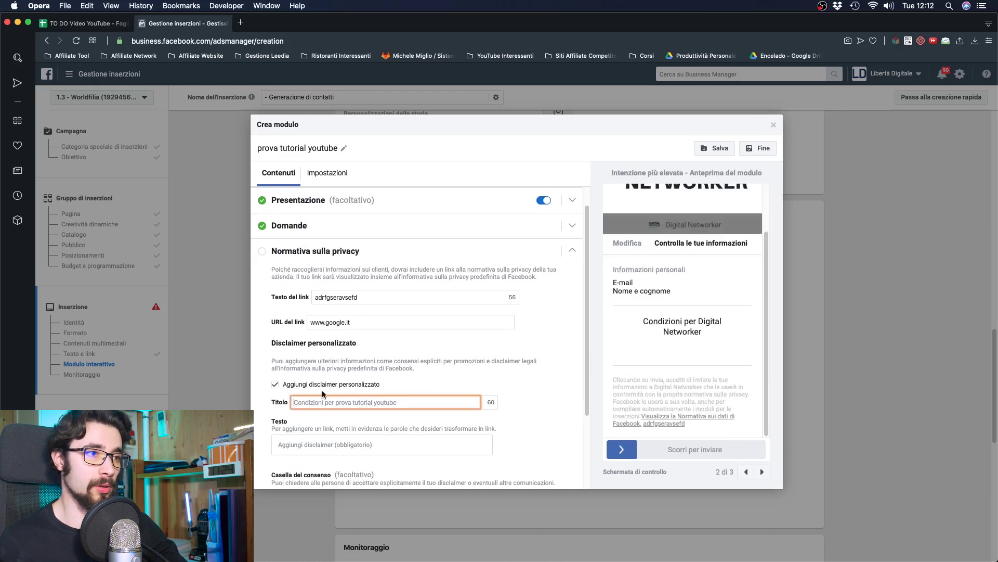
click(276, 385)
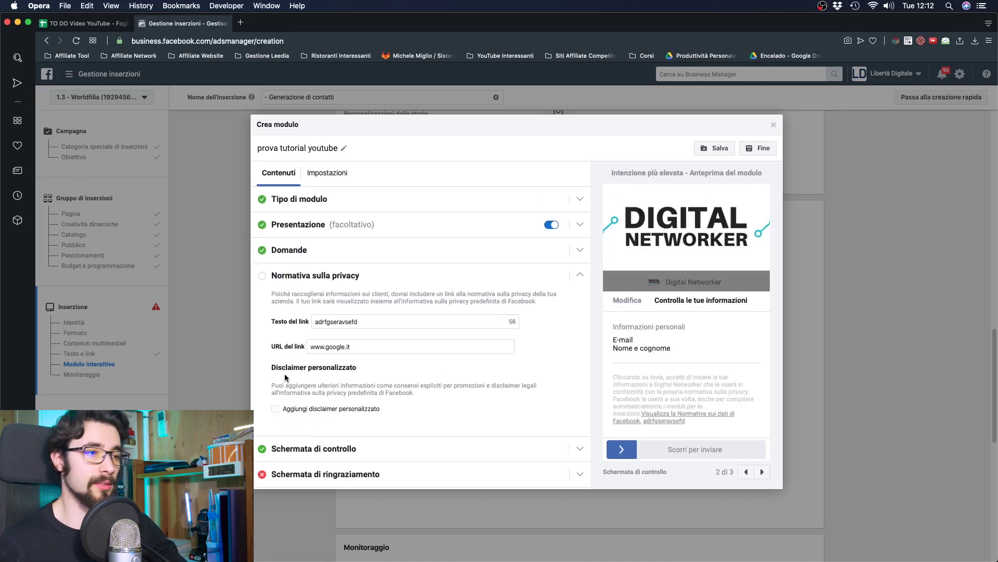
click(437, 474)
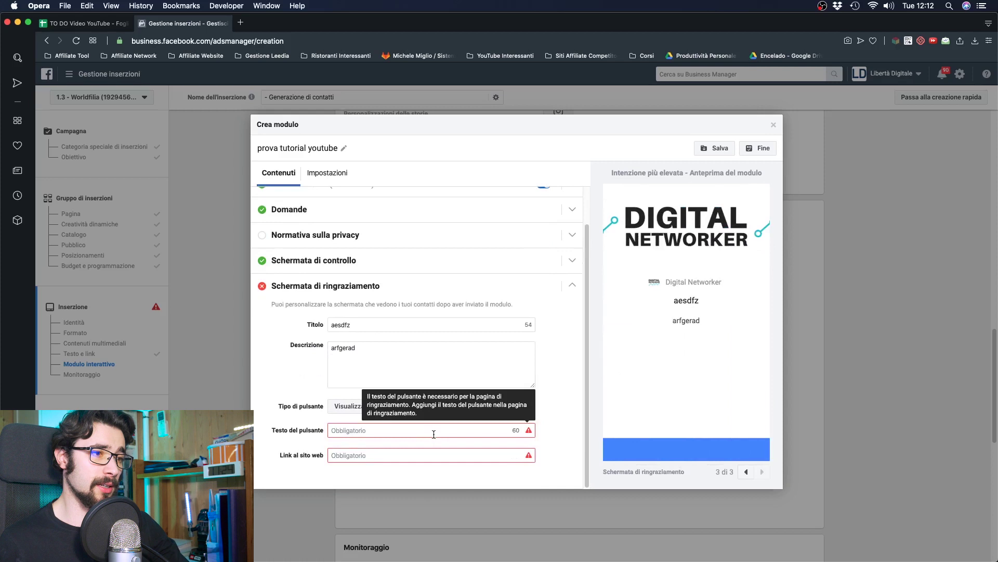
click(402, 428)
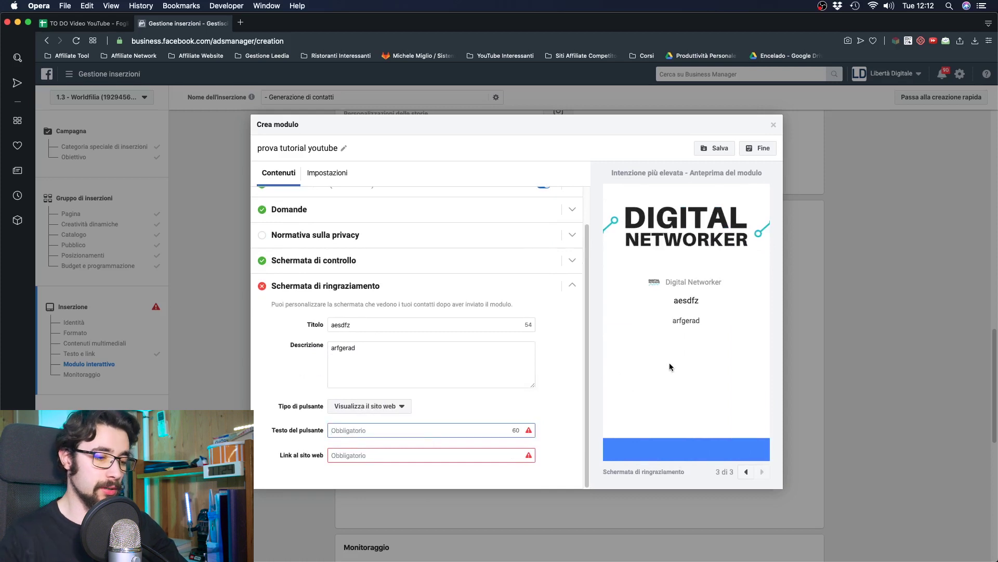
text(www)
key(BackSpace)
key(BackSpace)
text(sito)
key(Tab)
text(www.google.it)
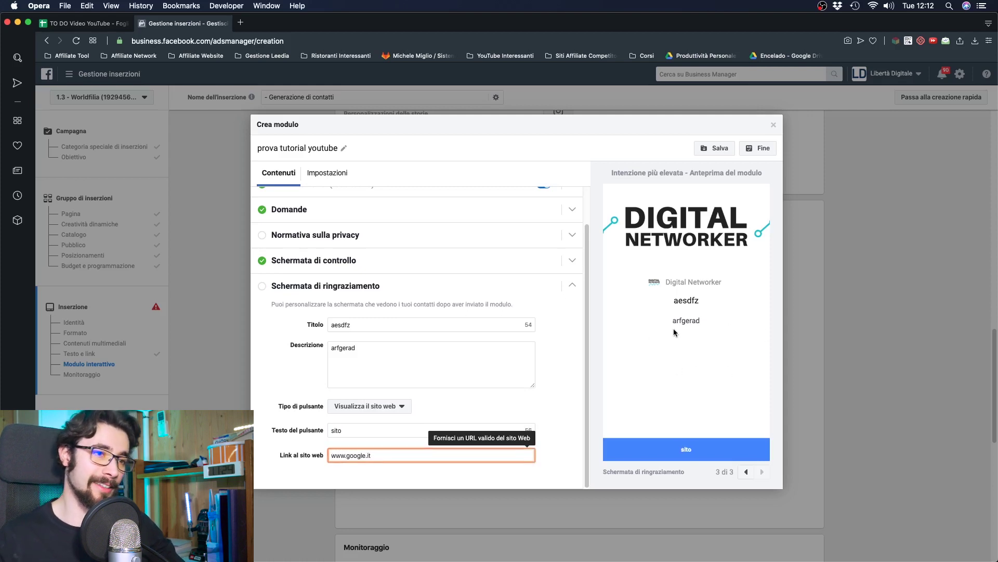
click(565, 377)
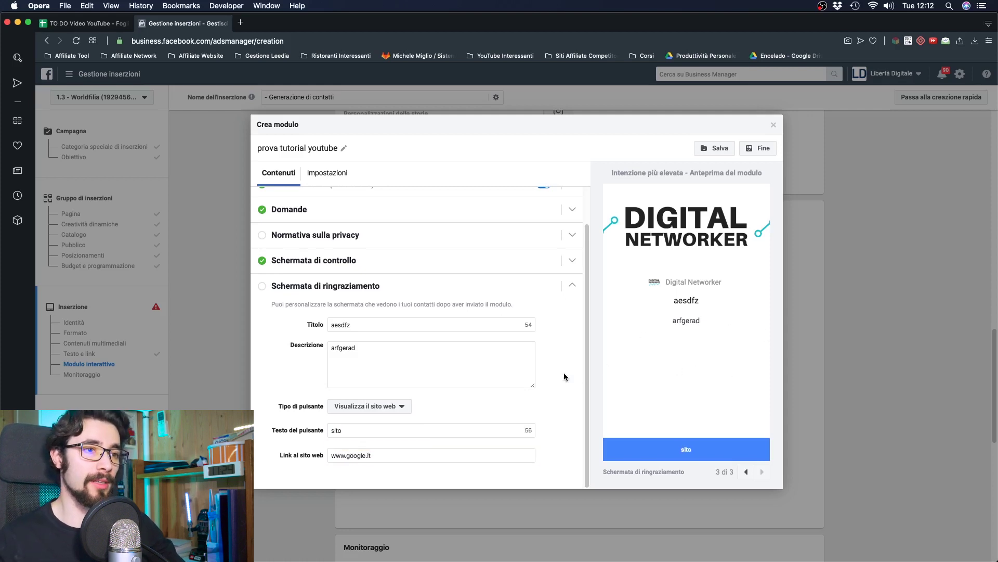
click(763, 151)
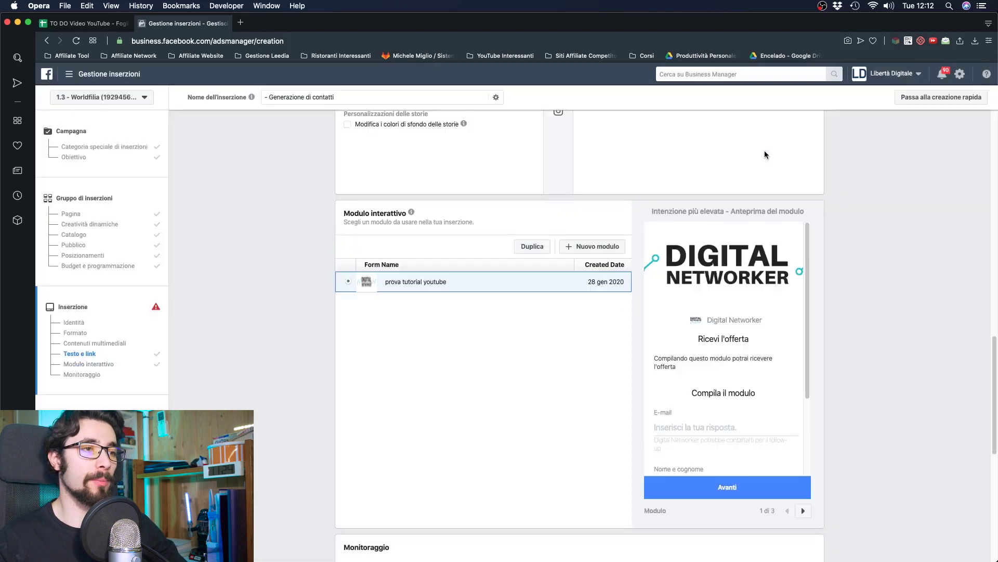
- Switch to Business Manager and open the Digital Networker page from the list of pages
scroll(900, 236, down, 8)
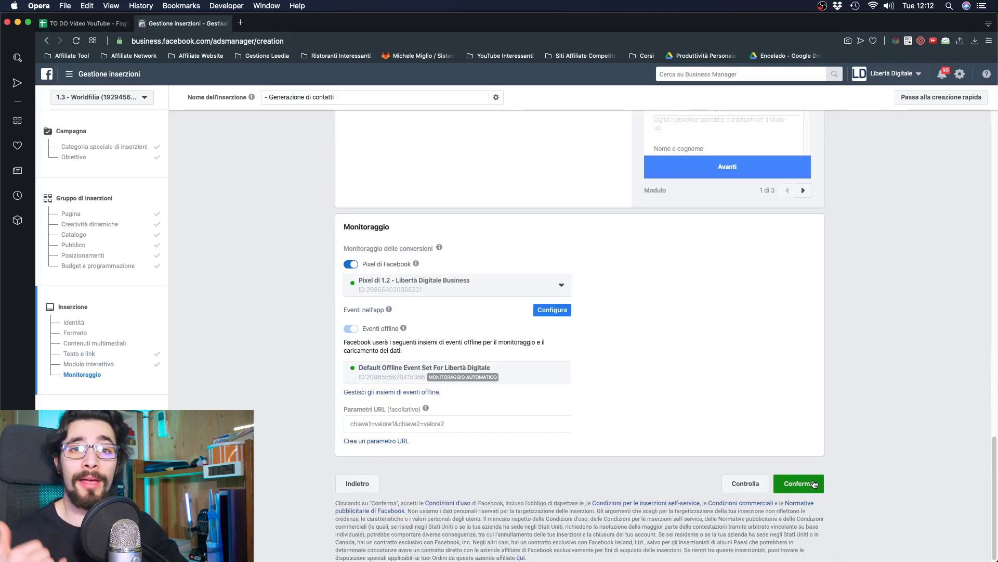
scroll(826, 521, up, 7)
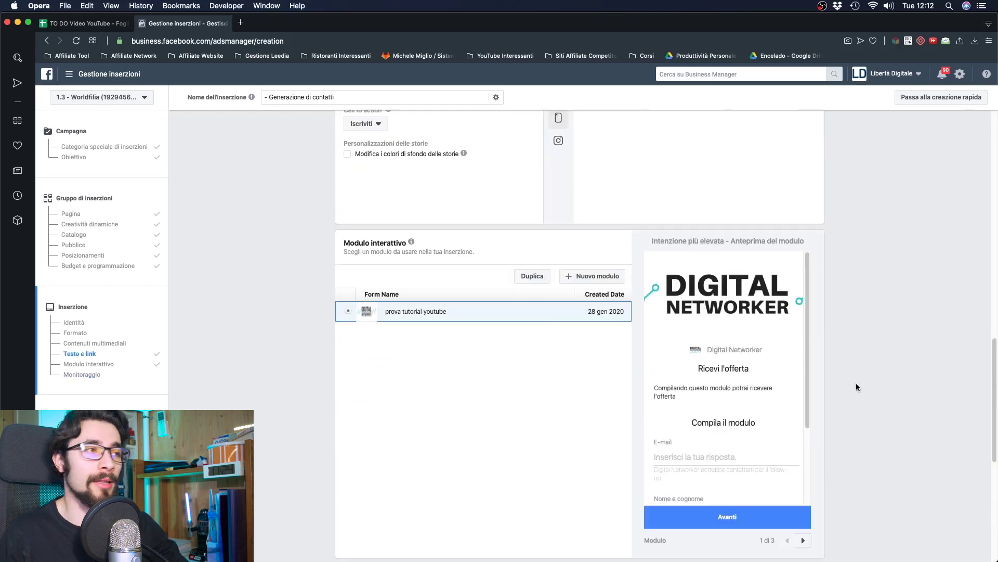
click(73, 74)
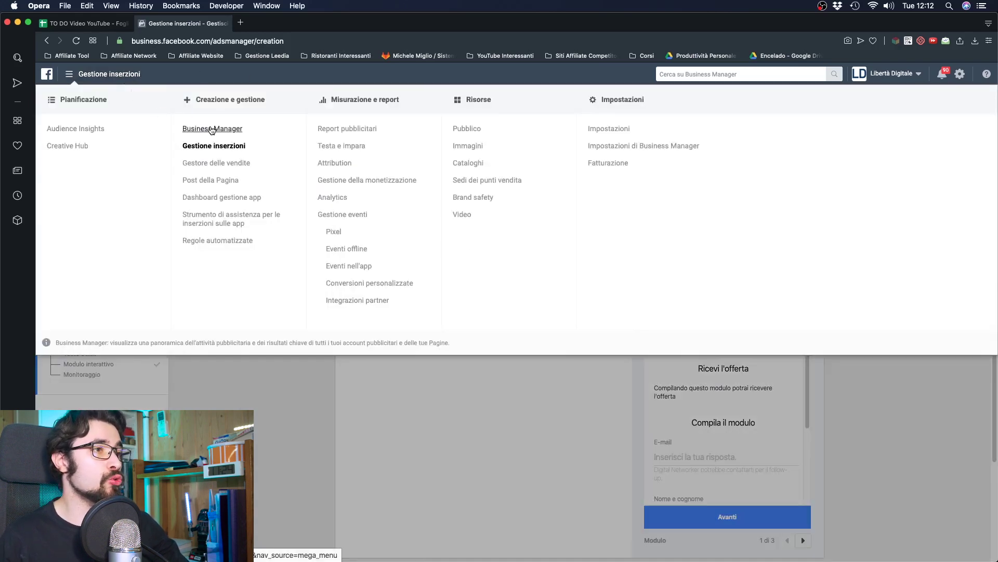
click(212, 130)
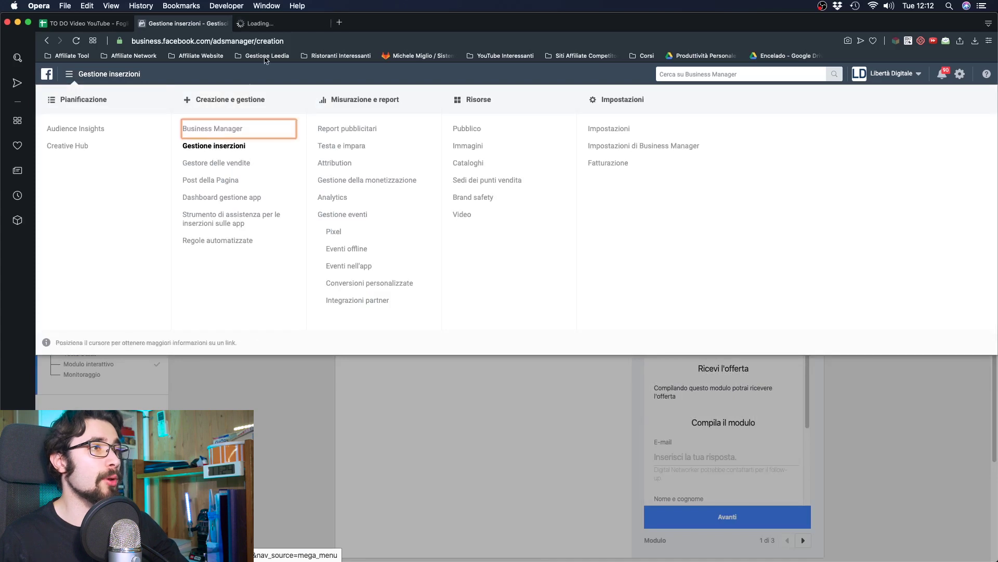
click(276, 24)
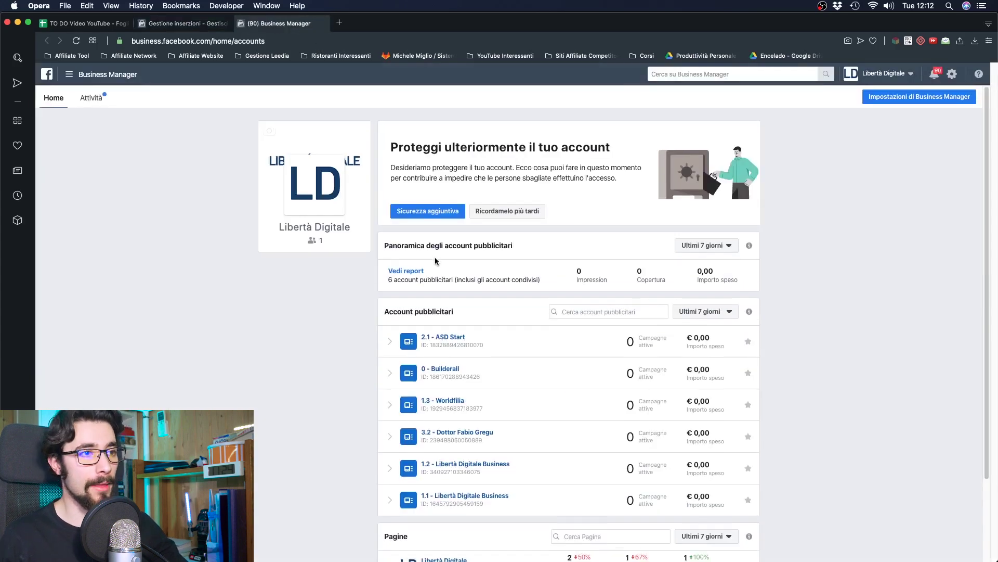
scroll(433, 259, down, 3)
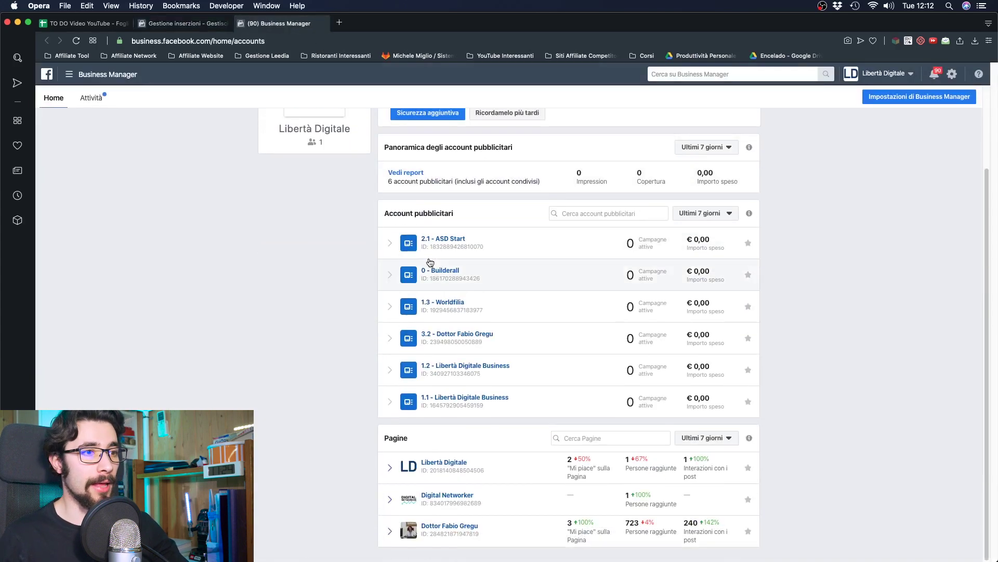
click(483, 498)
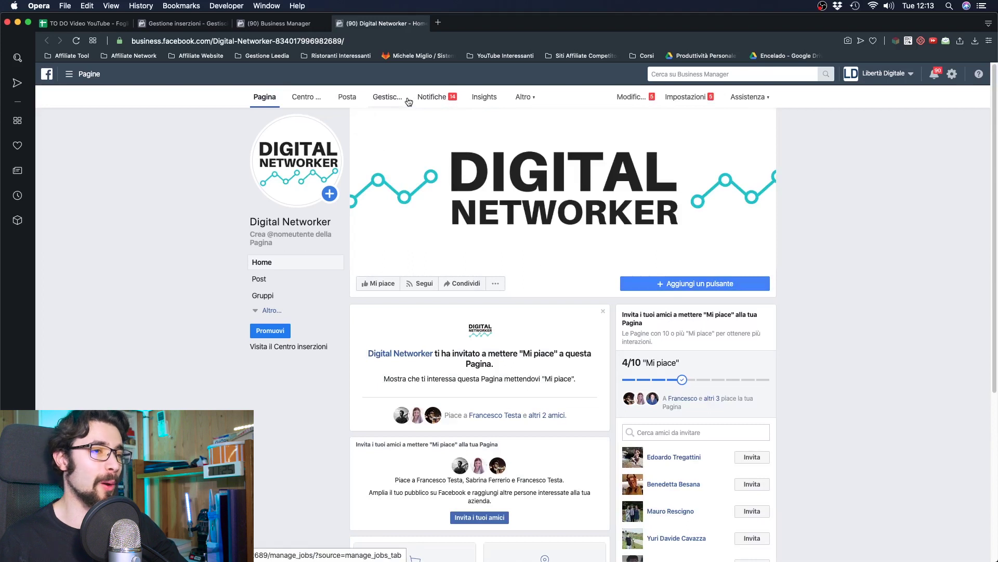
- In the page's publishing tools, go to Libreria dei moduli and open the contact download options for the prova tutorial youtube form
click(532, 99)
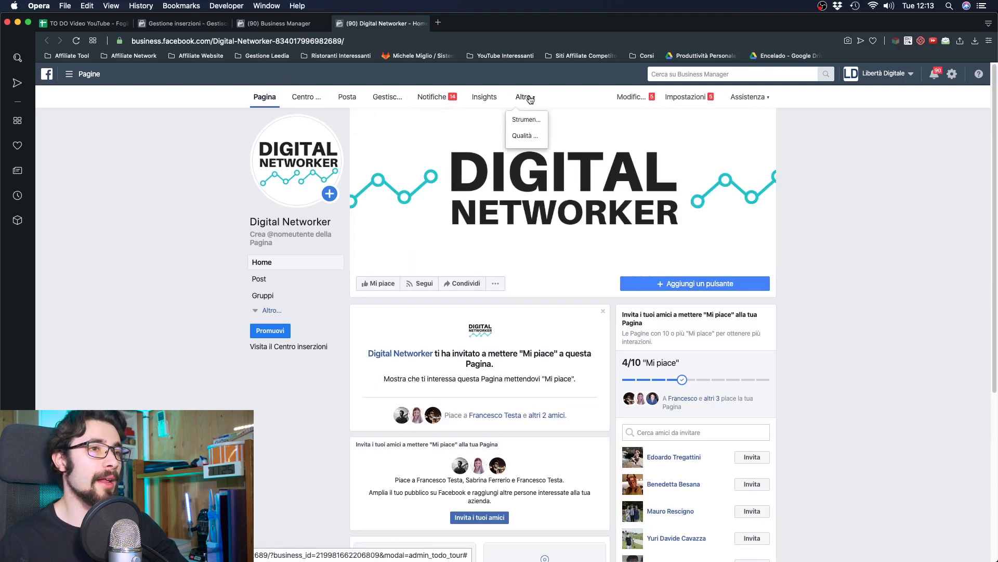
click(524, 123)
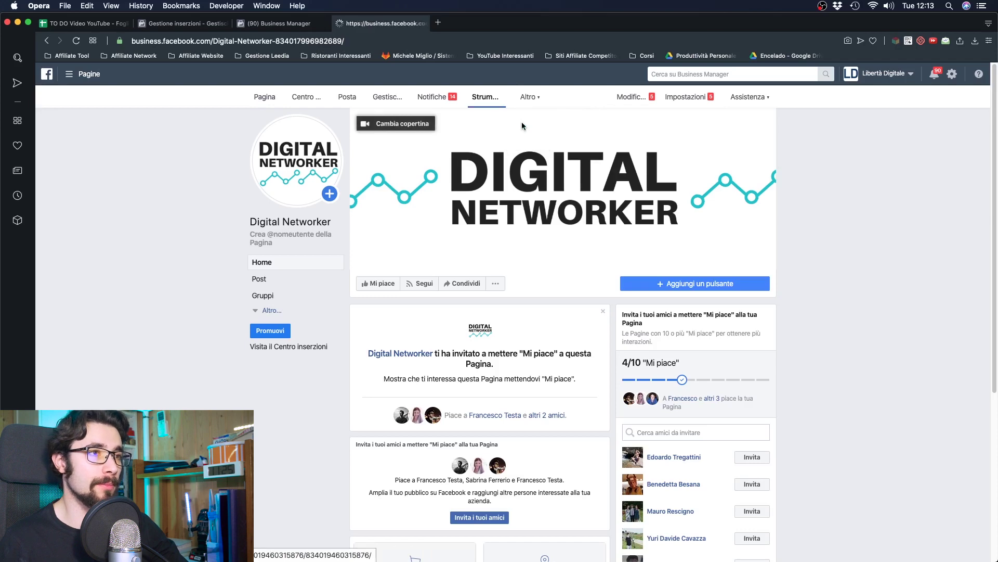
scroll(326, 319, down, 5)
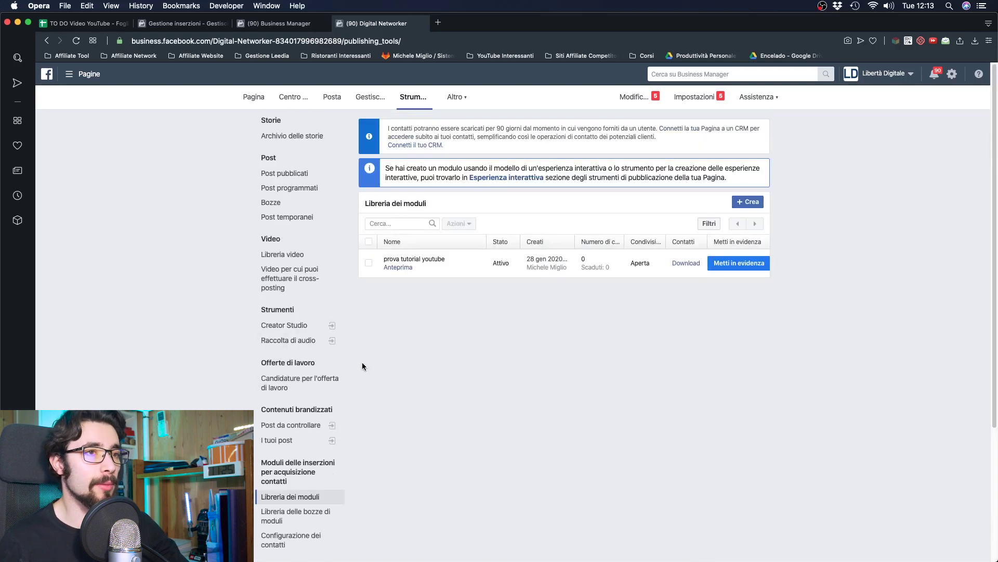
mouse_move(414, 281)
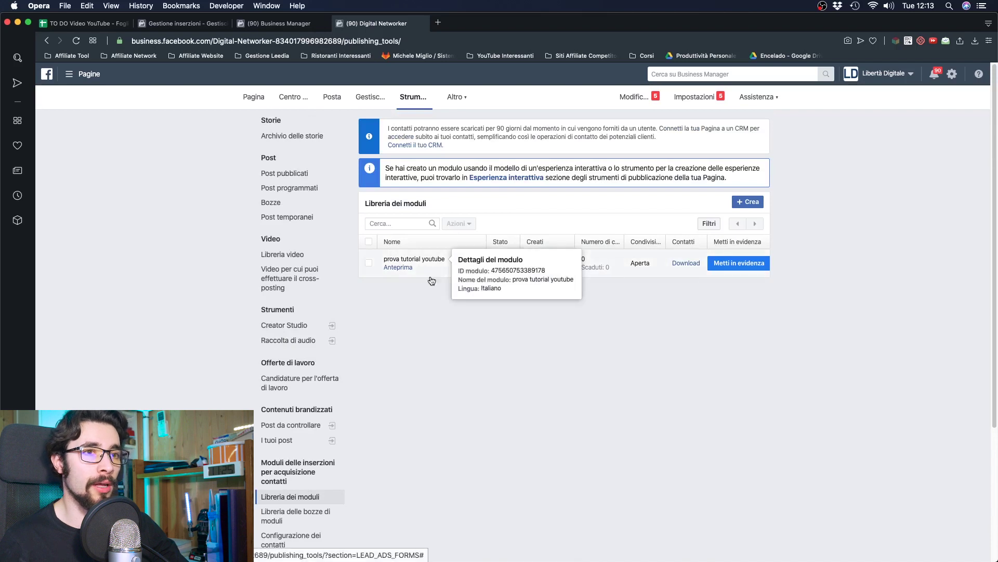
click(687, 264)
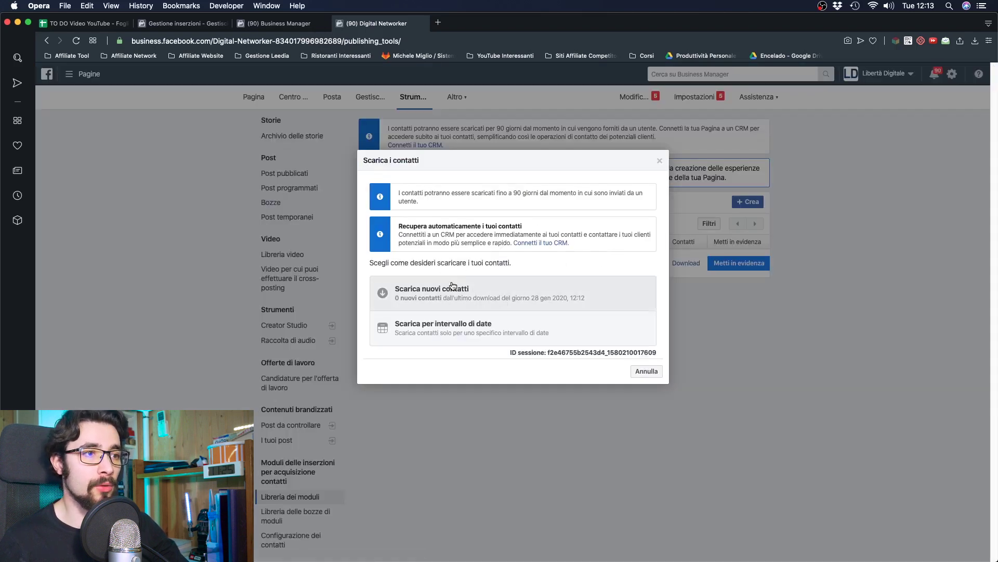